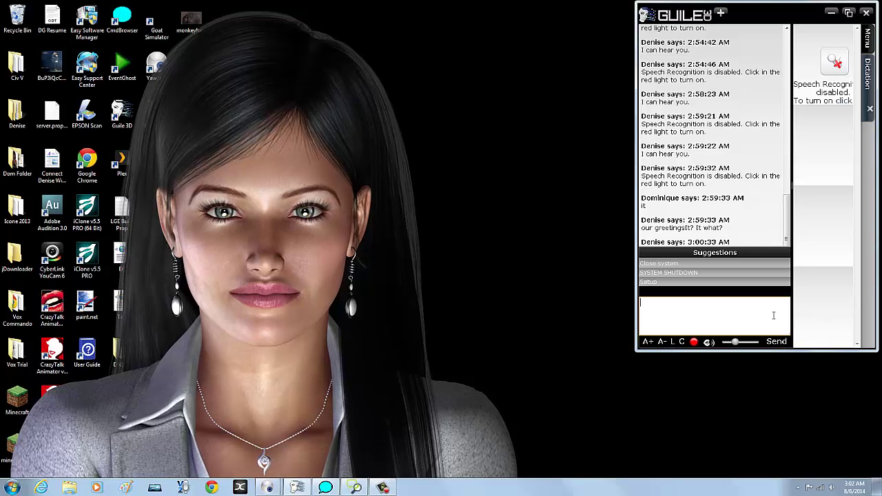
- Send 'clear chat' to Denise to wipe the Guile 3D chat history
text(clear c)
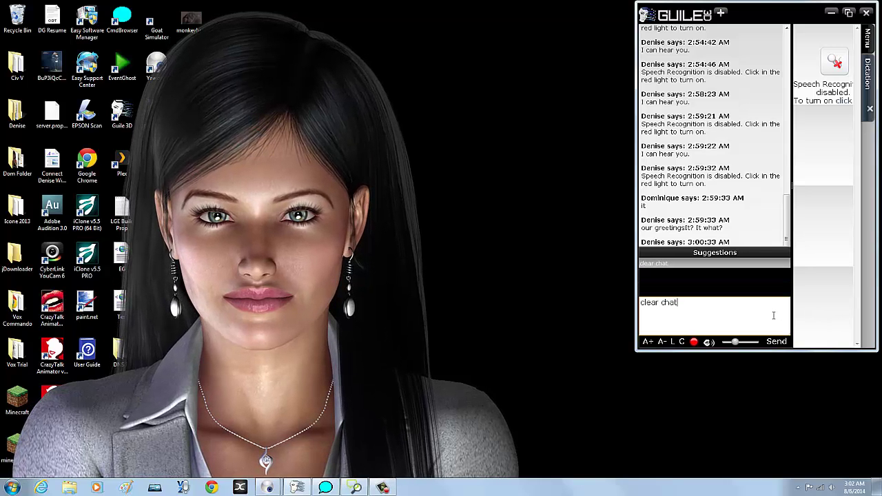
text(hat)
key(Return)
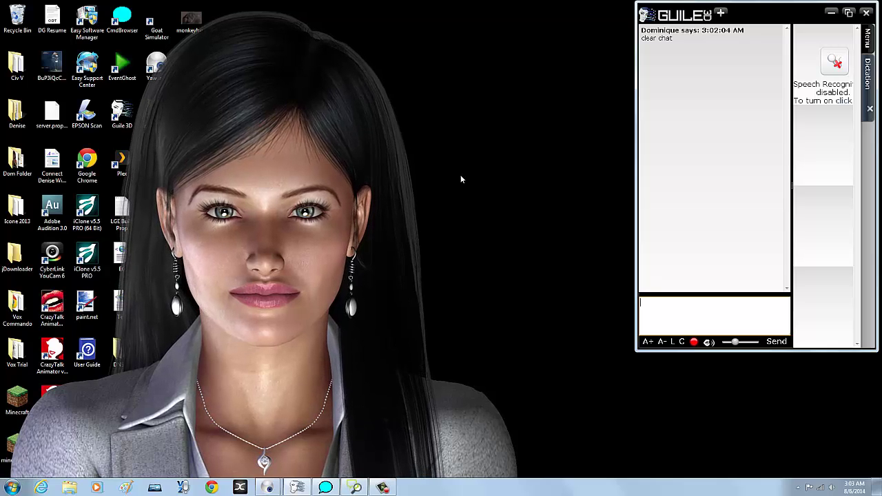
- Delete the TV Mode command in Dragon Command Browser and begin a blank new command
double_click(124, 21)
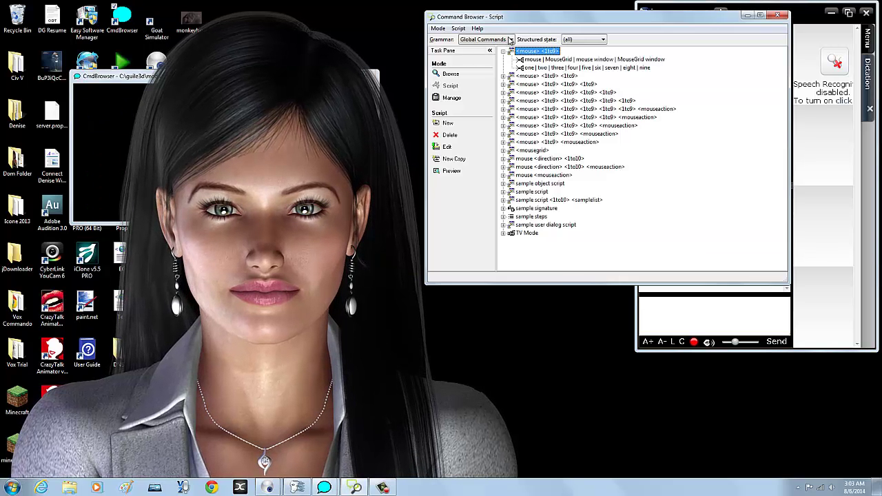
right_click(527, 234)
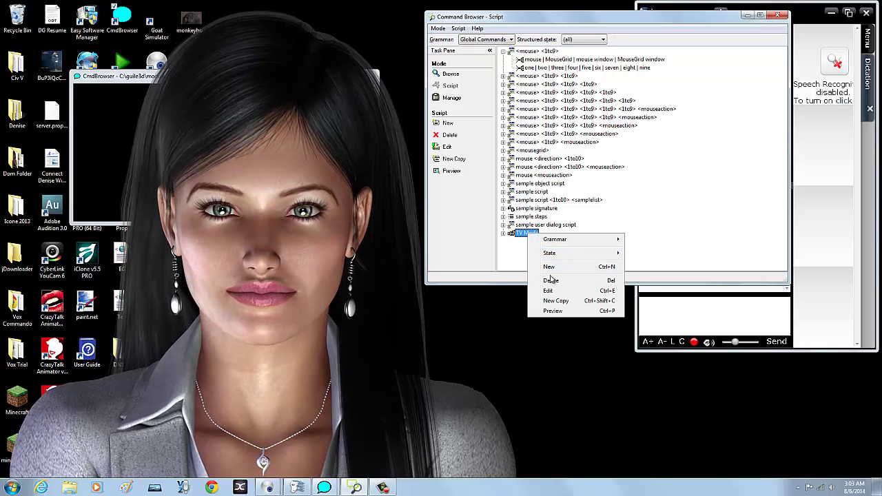
click(547, 278)
click(480, 275)
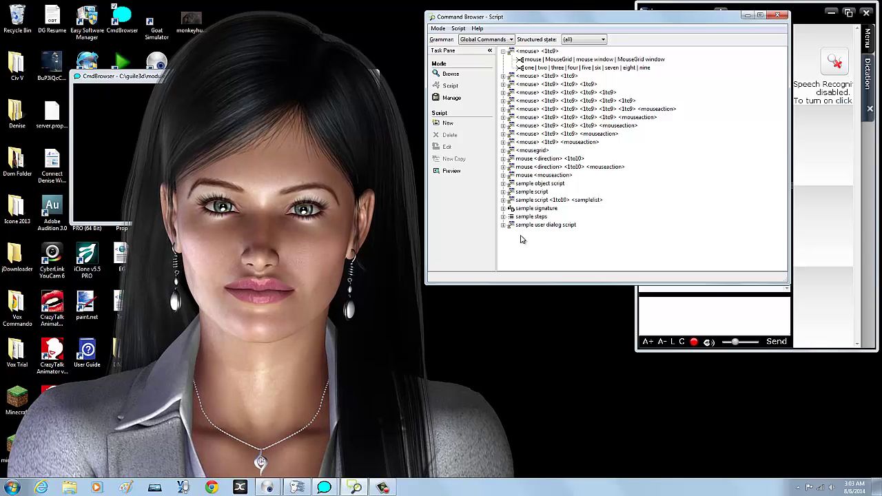
click(461, 125)
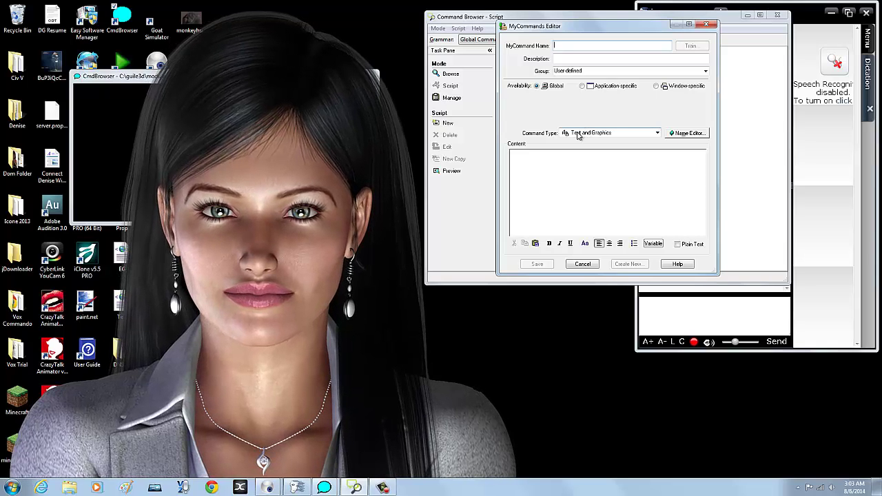
- Make the new command a Macro Recorder type and name it 'TV Mode'
click(577, 134)
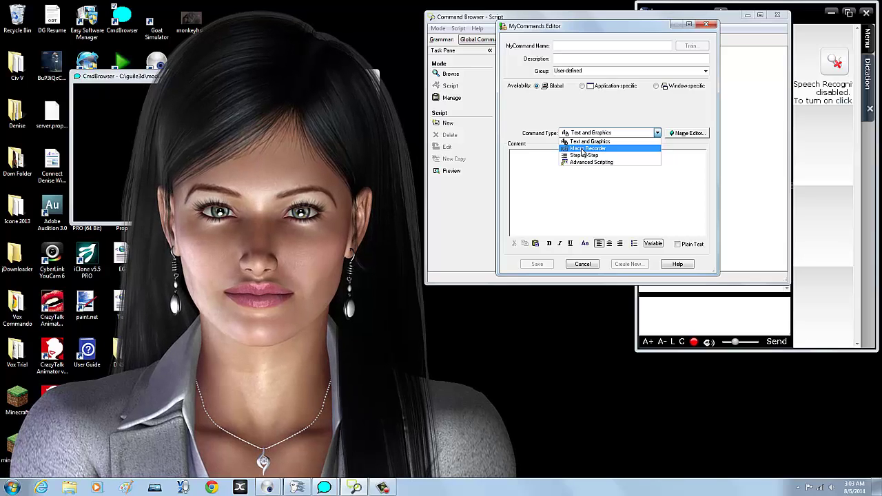
click(575, 148)
click(558, 46)
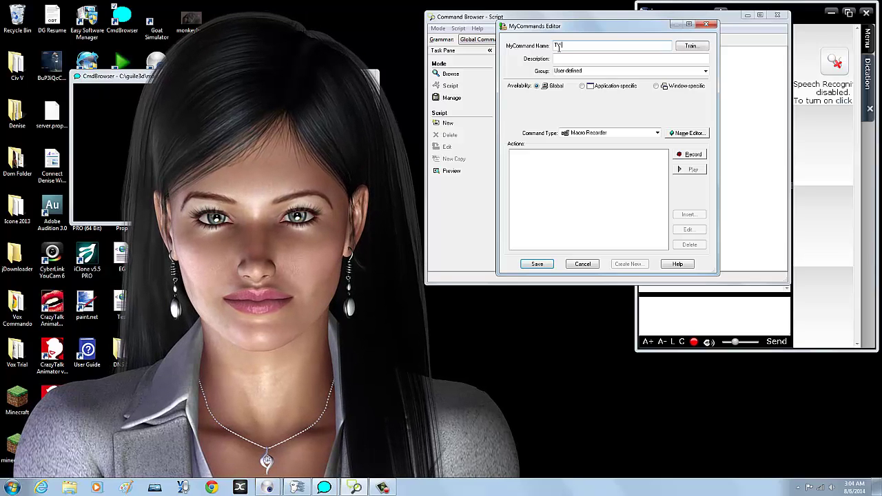
text(TV Mode)
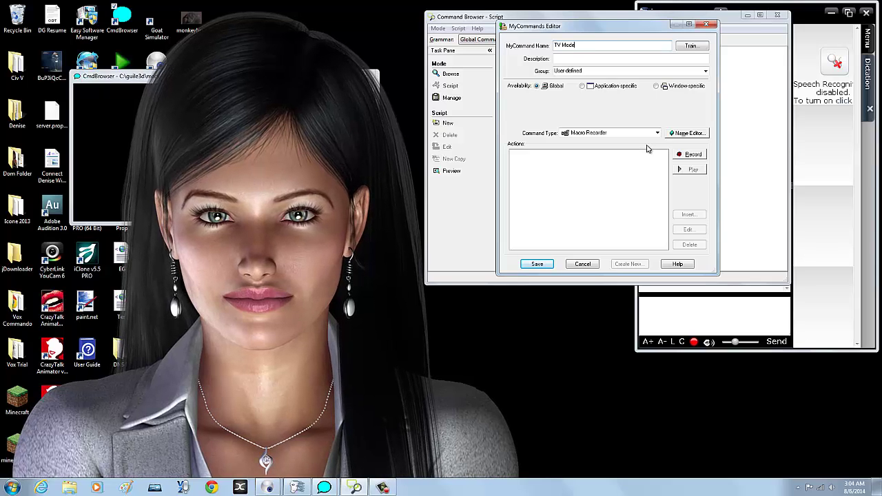
- Start macro recording, hide the desktop icons, then open and dismiss the volume control
click(692, 156)
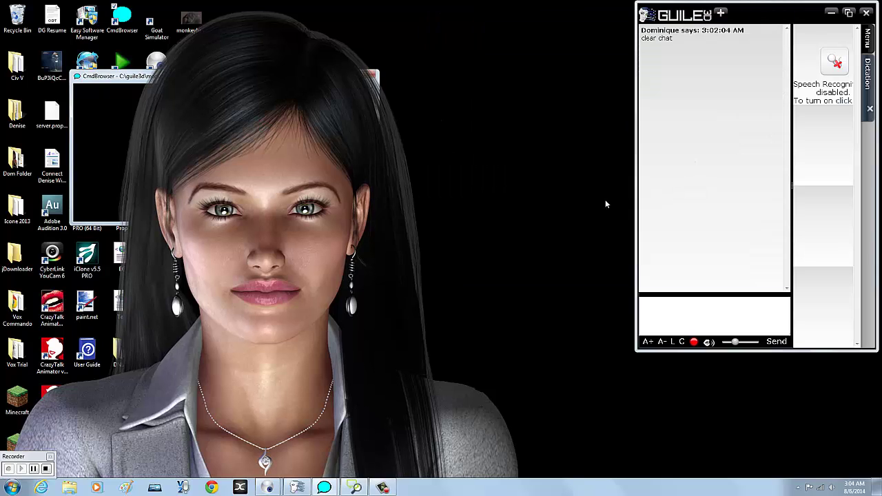
right_click(550, 193)
mouse_move(538, 198)
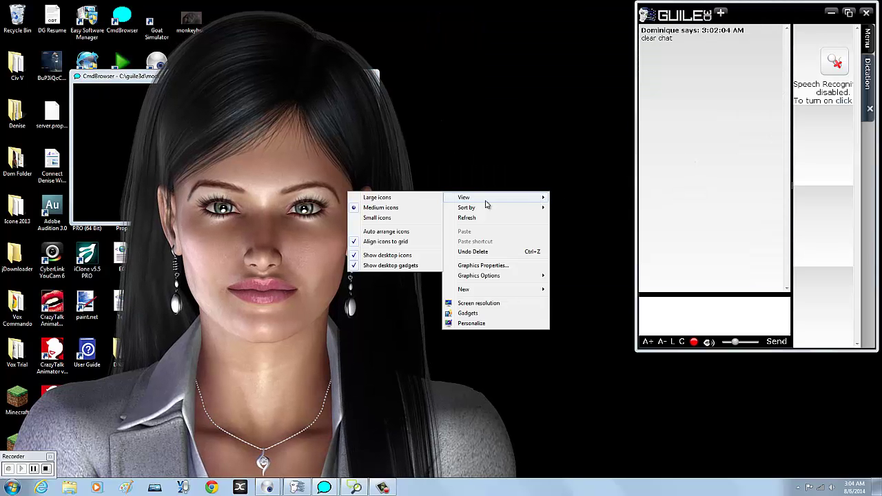
click(400, 255)
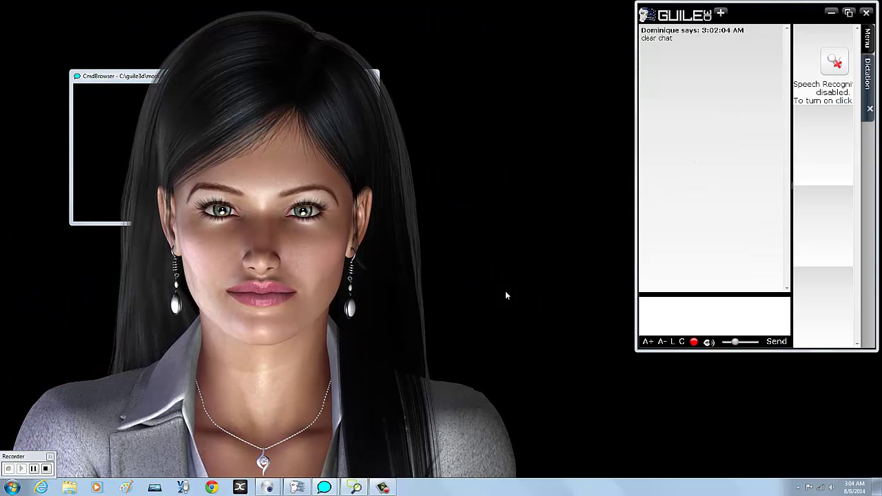
click(831, 480)
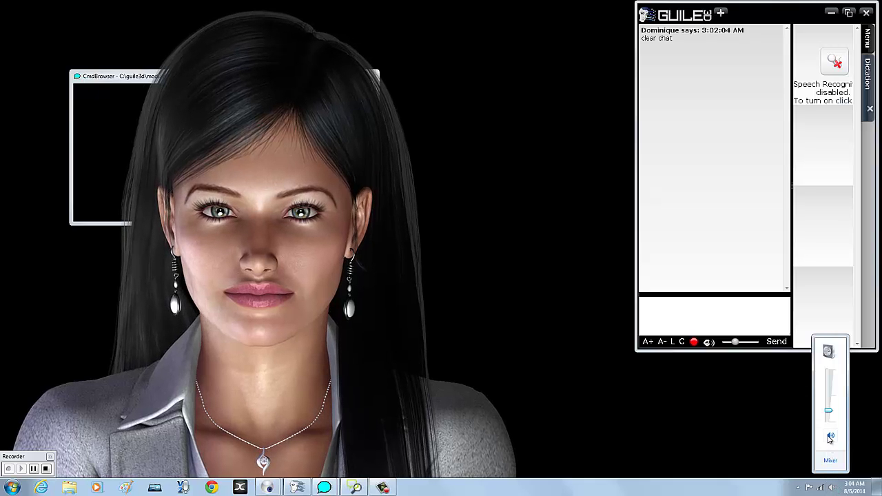
click(701, 412)
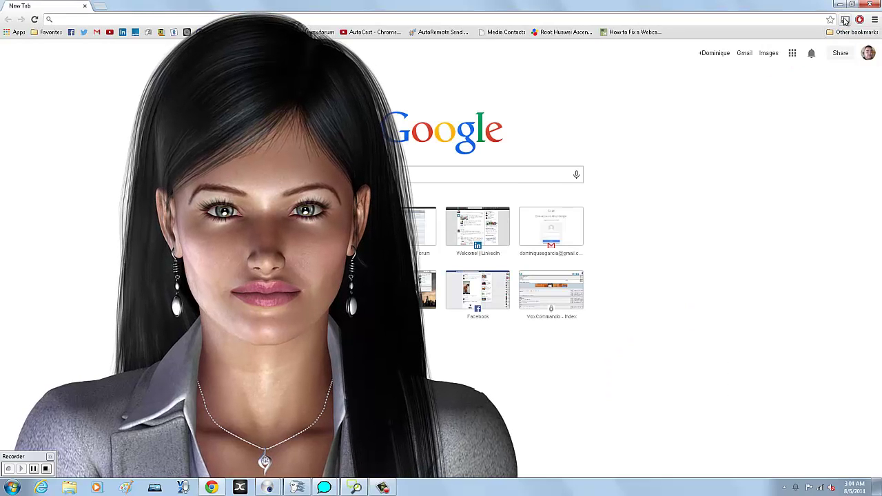
- Cast Chrome's entire screen to the Living room device, approve sharing, and minimize Chrome
click(845, 20)
click(843, 40)
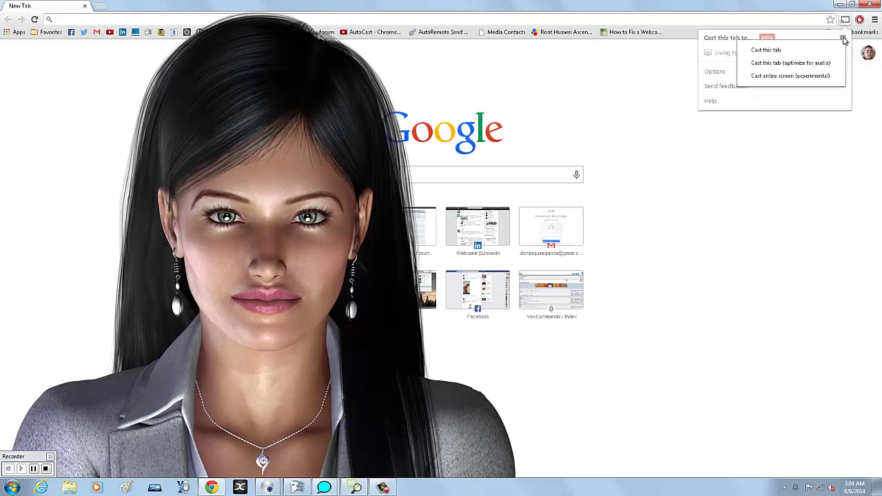
click(819, 73)
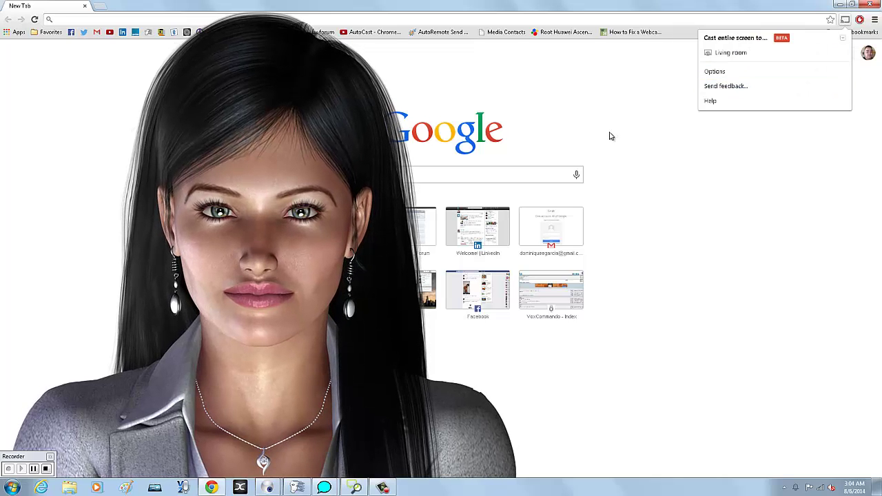
click(732, 54)
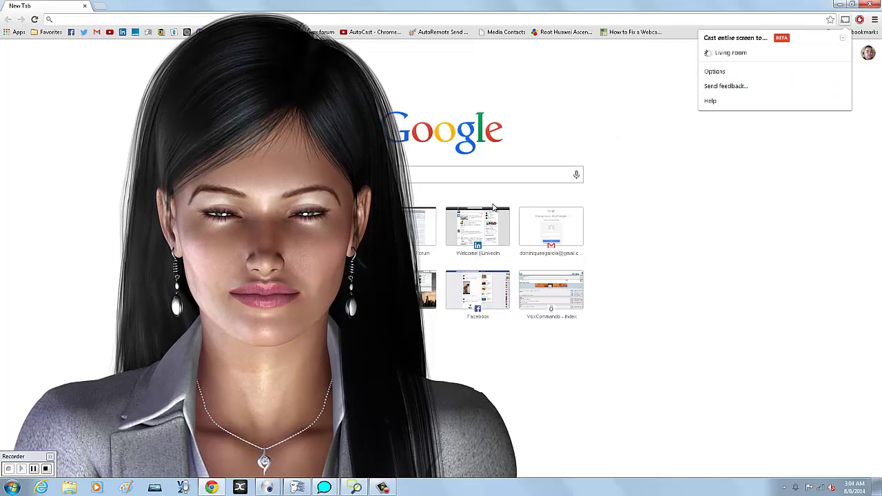
click(459, 259)
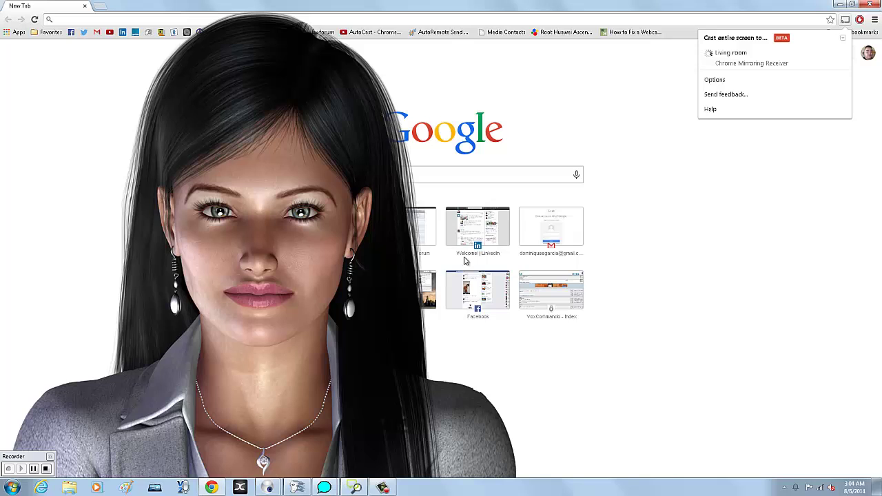
click(838, 4)
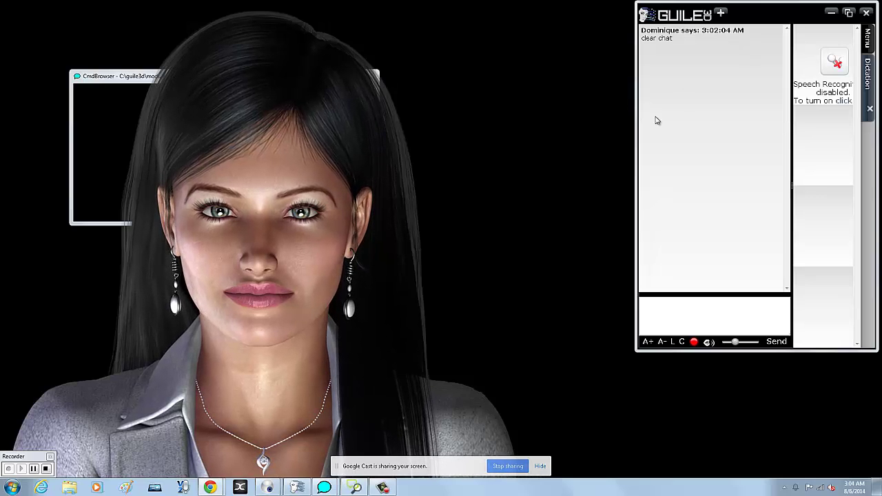
- Dismiss the screen-sharing notice and stop the recorder from the bottom-left toolbar
click(541, 466)
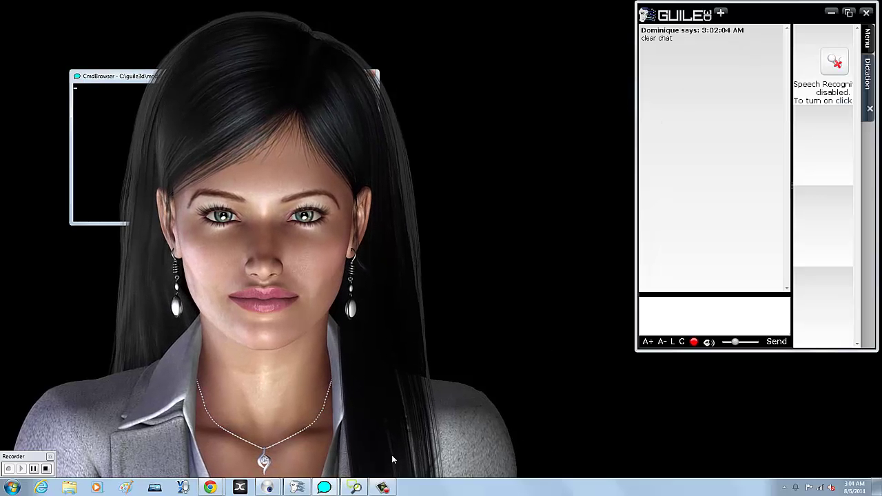
click(48, 469)
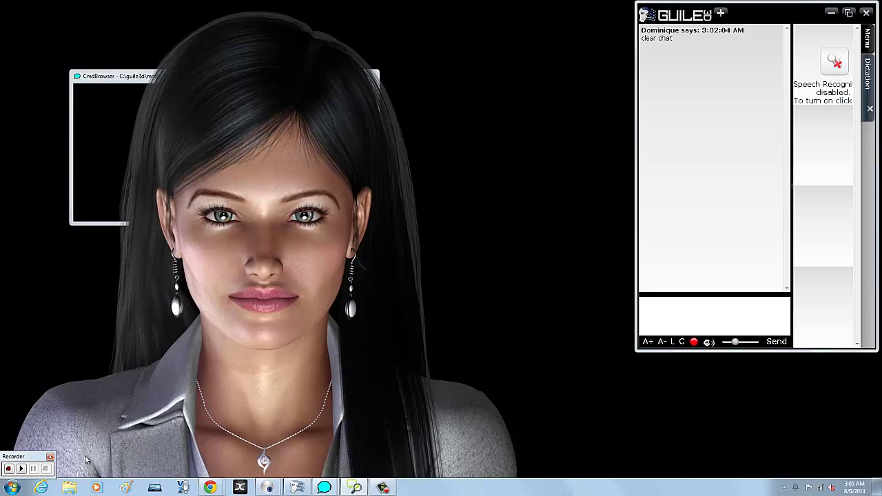
- Close the Recorder, review the recorded actions list, and save the TV Mode command
click(47, 468)
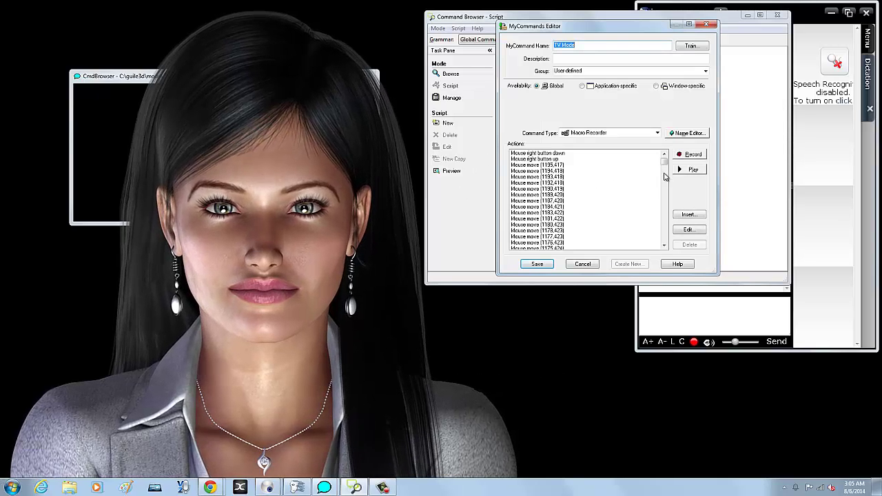
drag(665, 161, 659, 243)
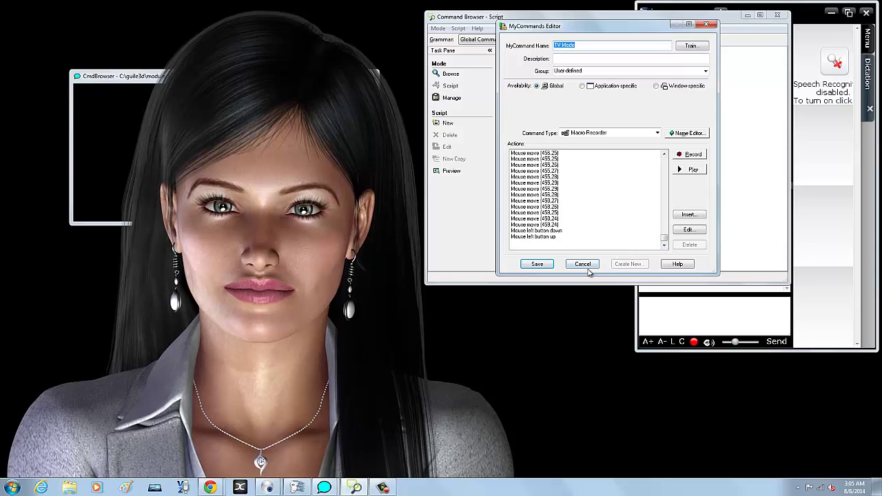
click(538, 266)
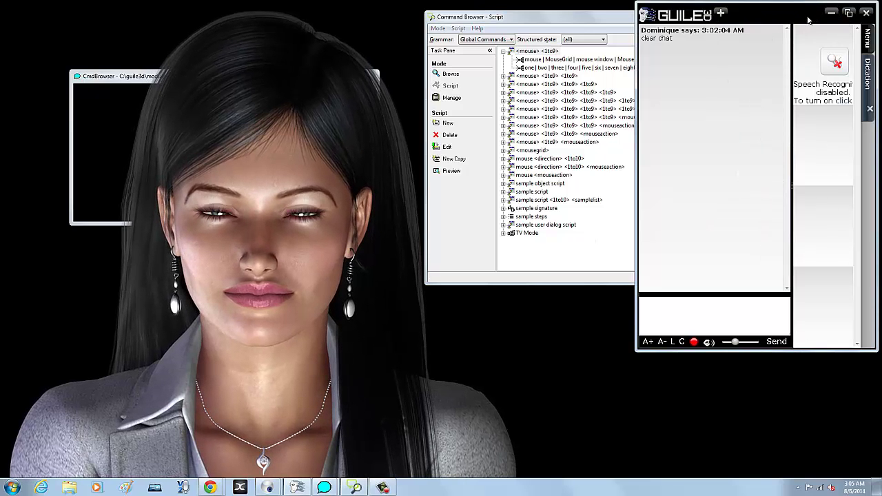
- Minimize the Guile chat window and close the Dragon Command Browser
click(828, 15)
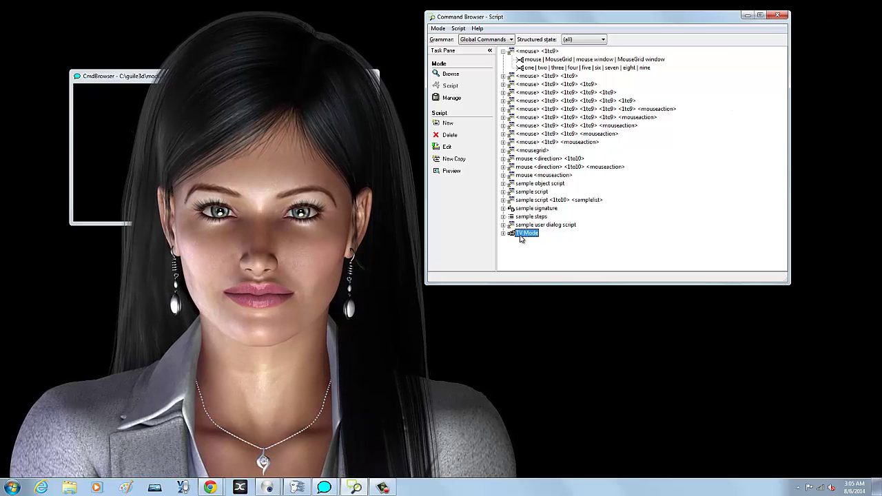
click(748, 15)
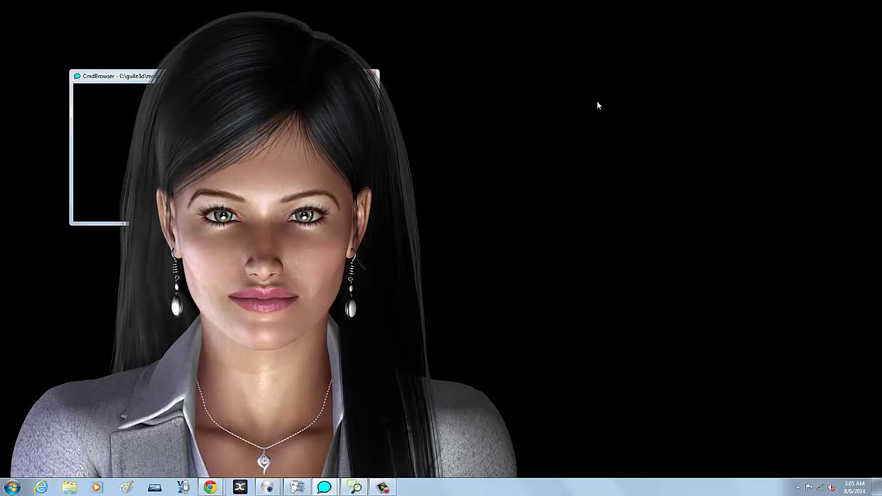
drag(149, 80, 314, 82)
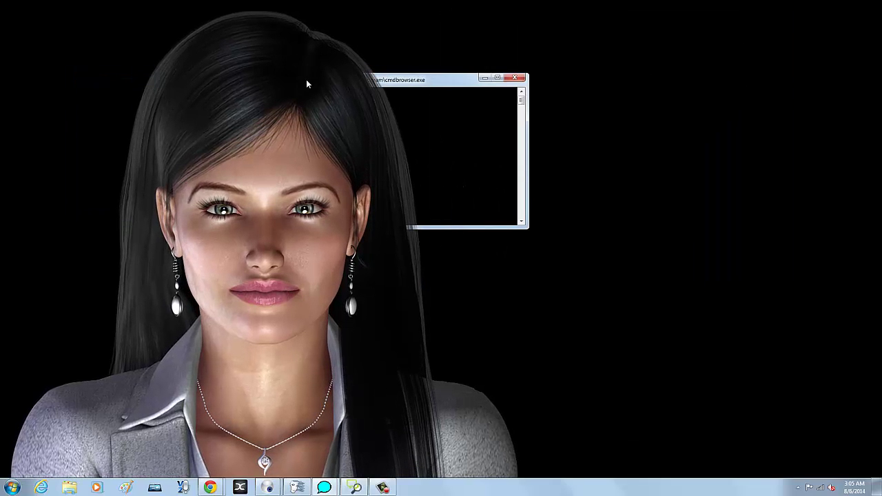
click(522, 78)
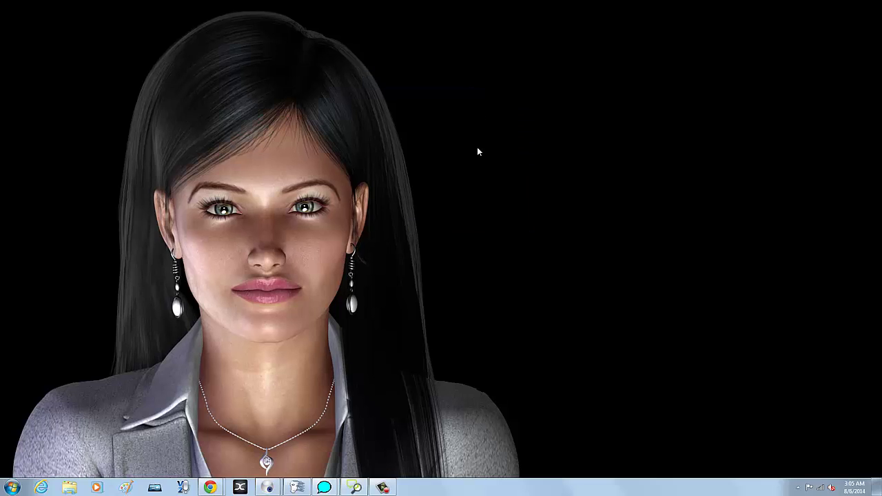
- Turn desktop icons back on with View > Show desktop icons
right_click(573, 235)
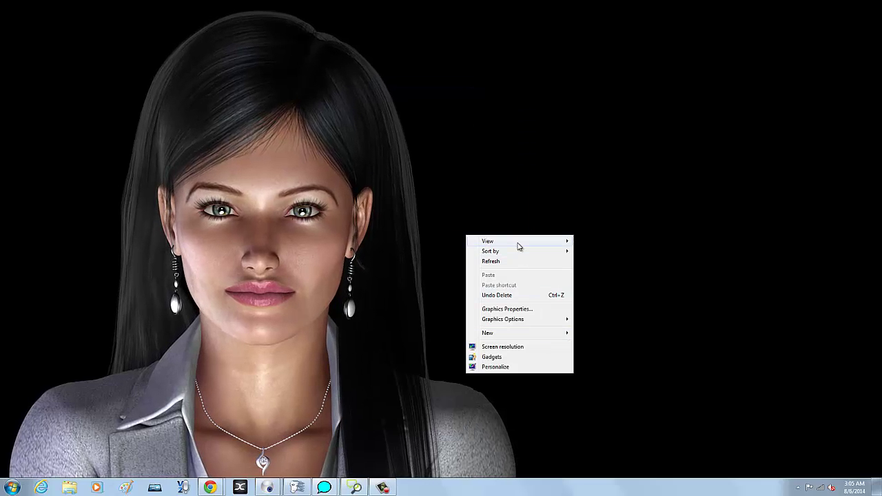
mouse_move(518, 242)
click(453, 299)
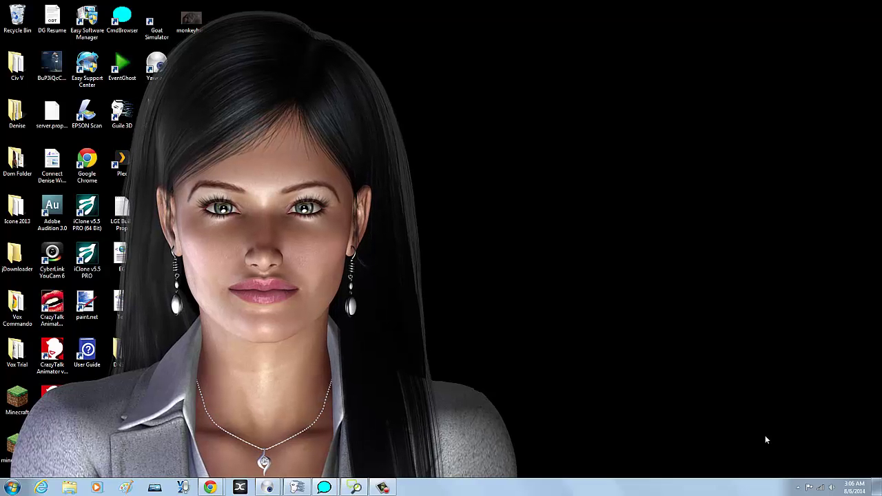
- Open the Guile 3D chat window and close the Cast and New Tab Chrome previews
click(297, 488)
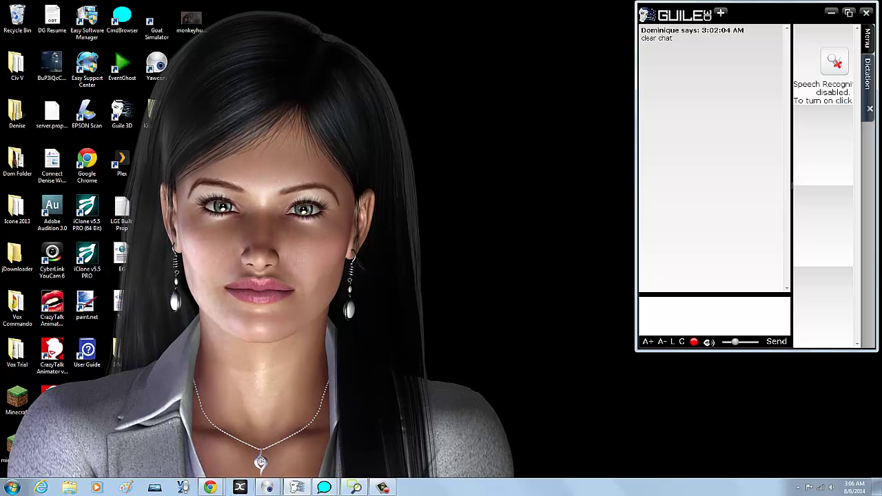
mouse_move(212, 487)
click(305, 411)
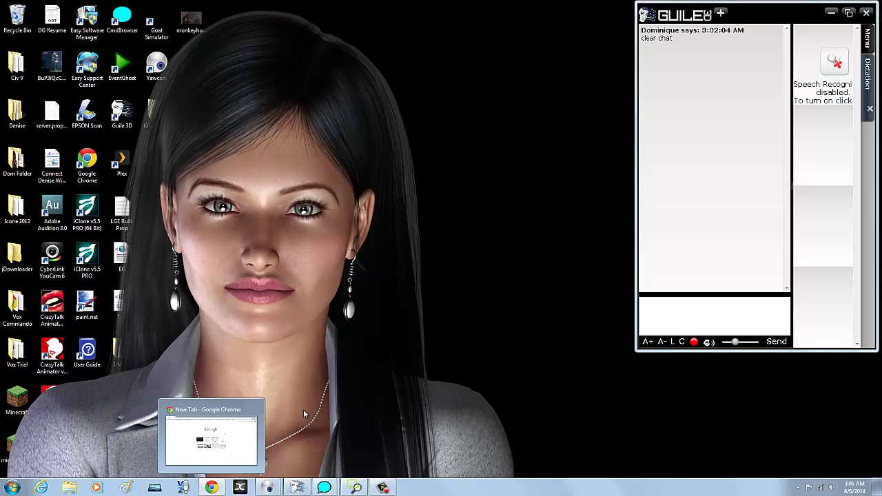
click(254, 410)
- Bring up the remaining Chrome window, maximize it, and close it
click(213, 483)
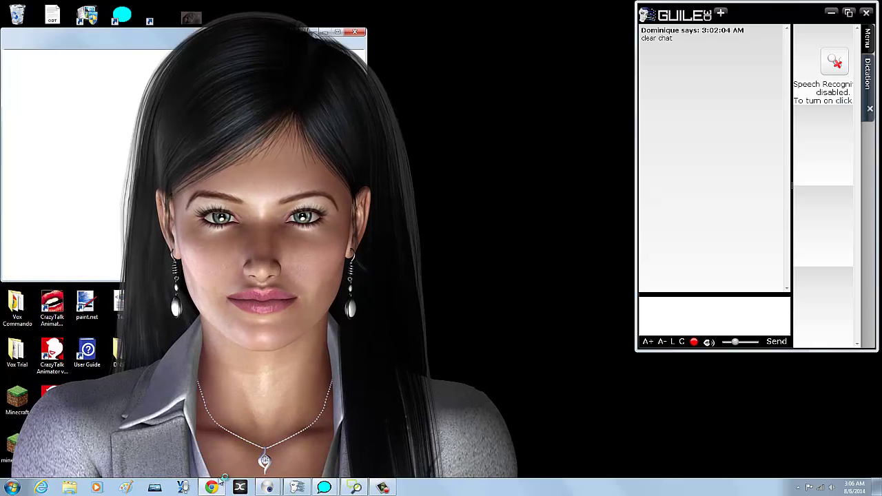
click(338, 23)
click(869, 6)
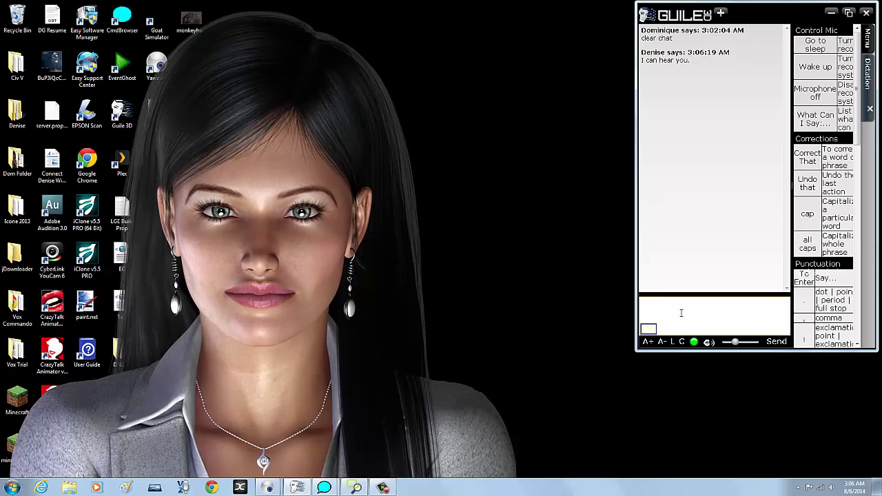
- Hide the desktop icons with View > Show desktop icons
right_click(549, 191)
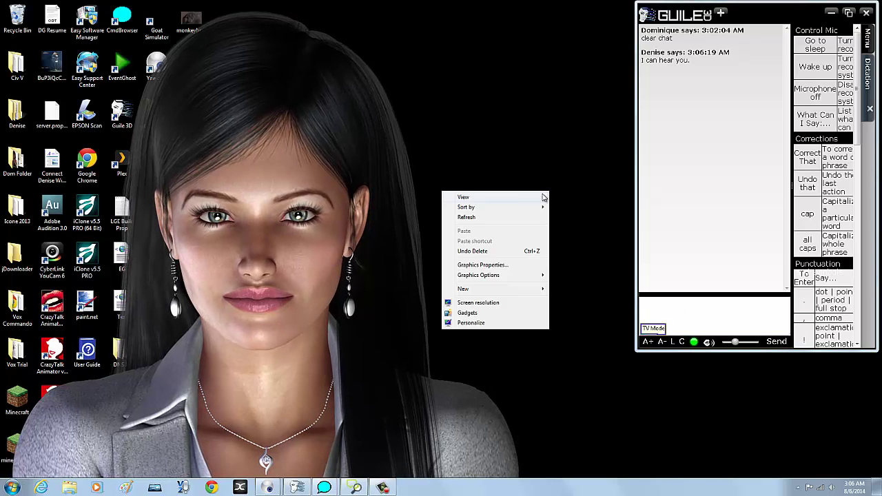
mouse_move(537, 199)
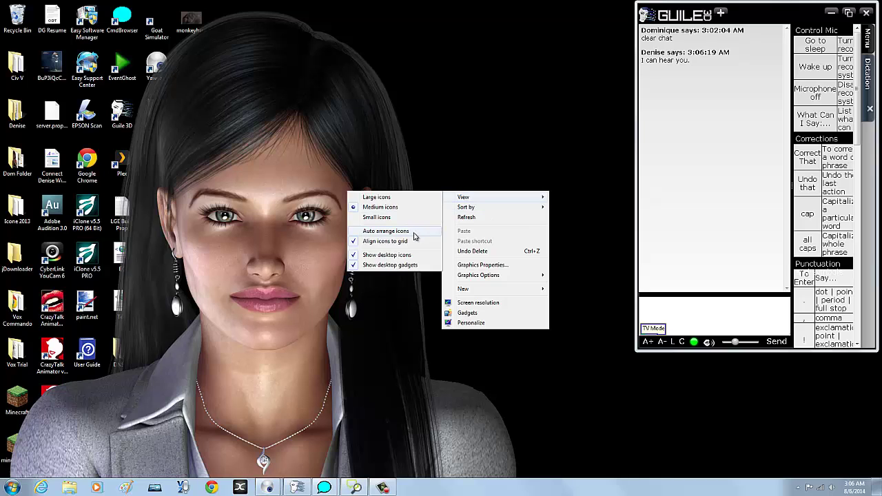
click(405, 253)
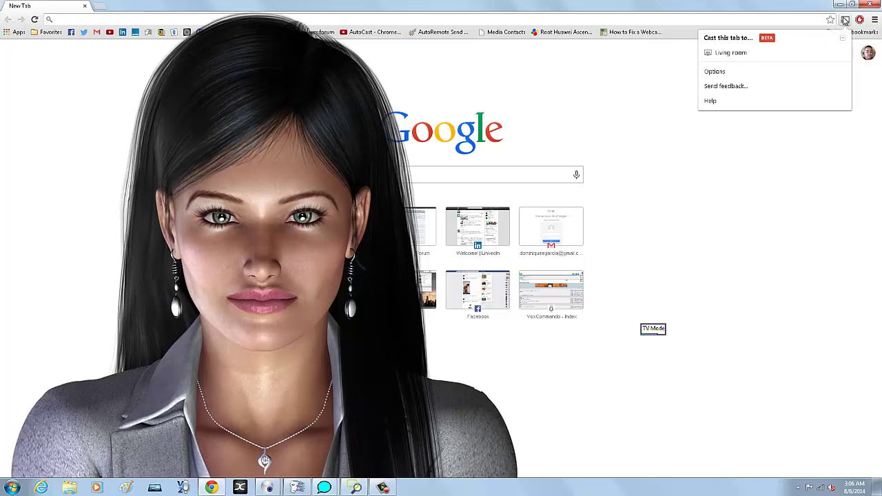
- Cast the entire screen to the Living room device, allow sharing, and minimize Chrome
click(842, 38)
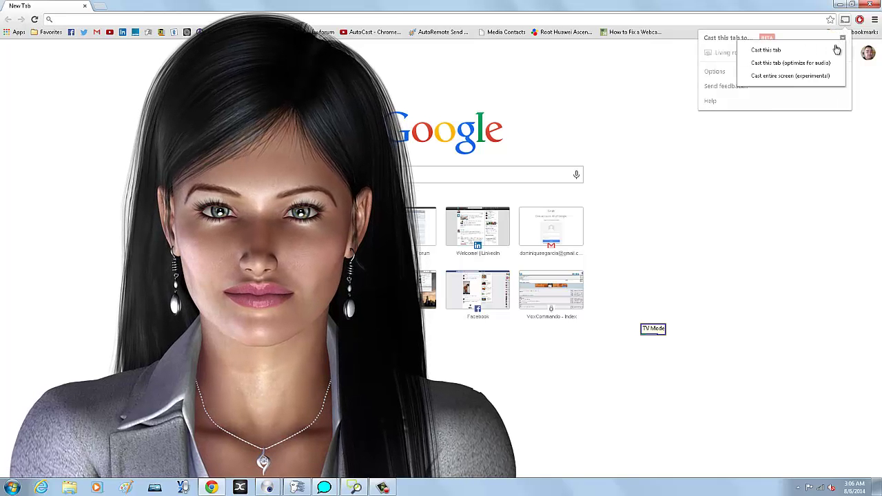
click(822, 75)
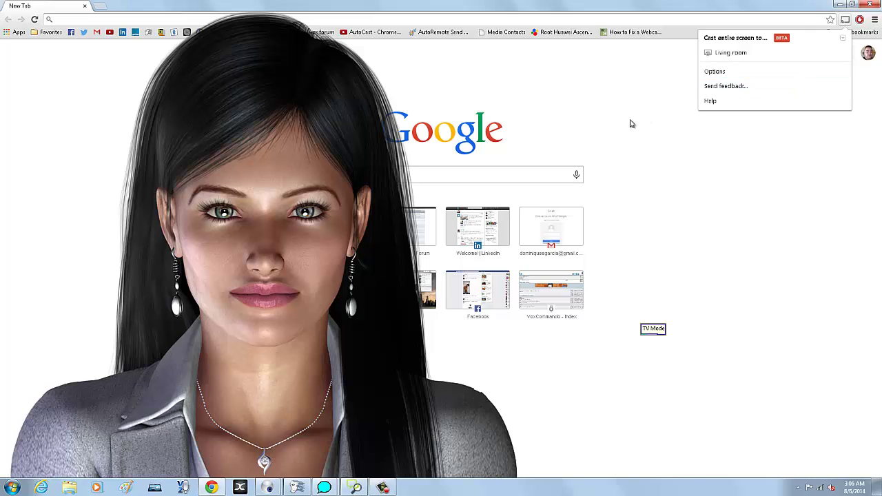
click(731, 53)
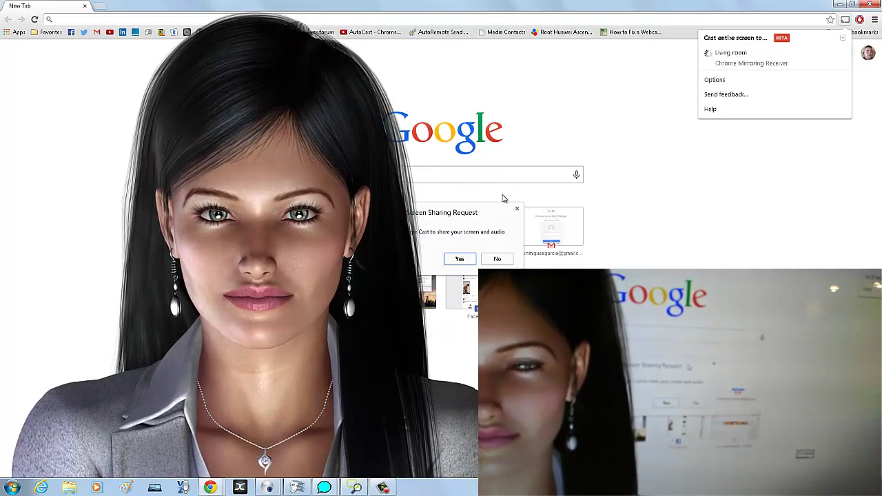
click(459, 260)
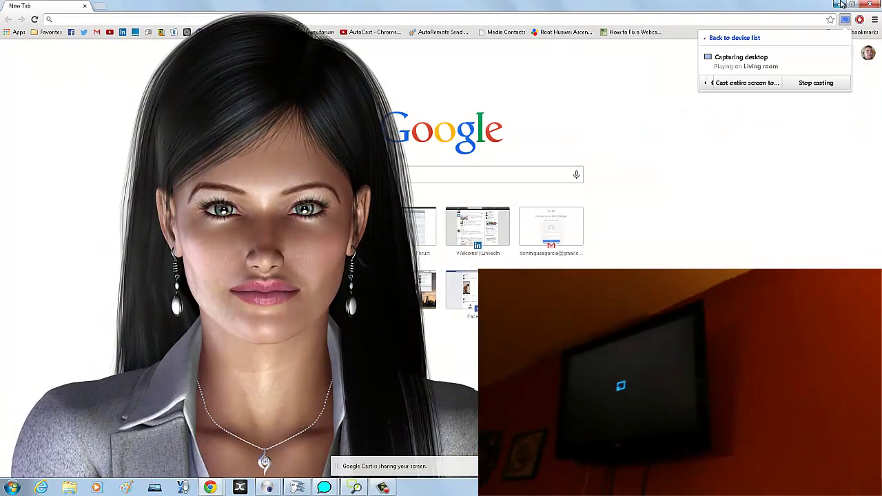
click(839, 4)
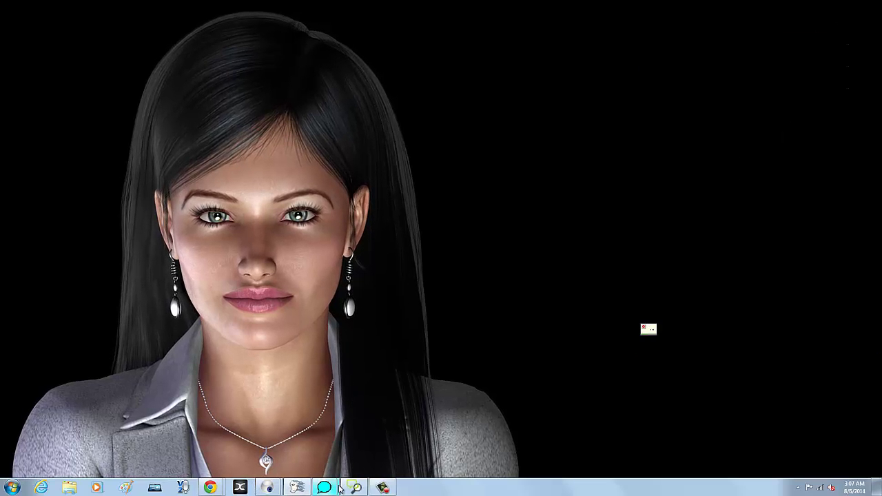
- Restore the Dragon Command Browser window from its taskbar preview thumbnail
mouse_move(338, 488)
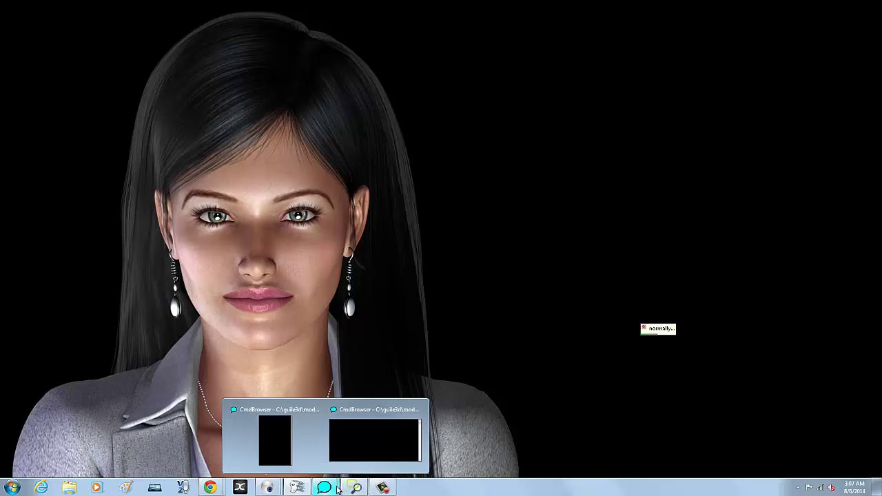
click(355, 448)
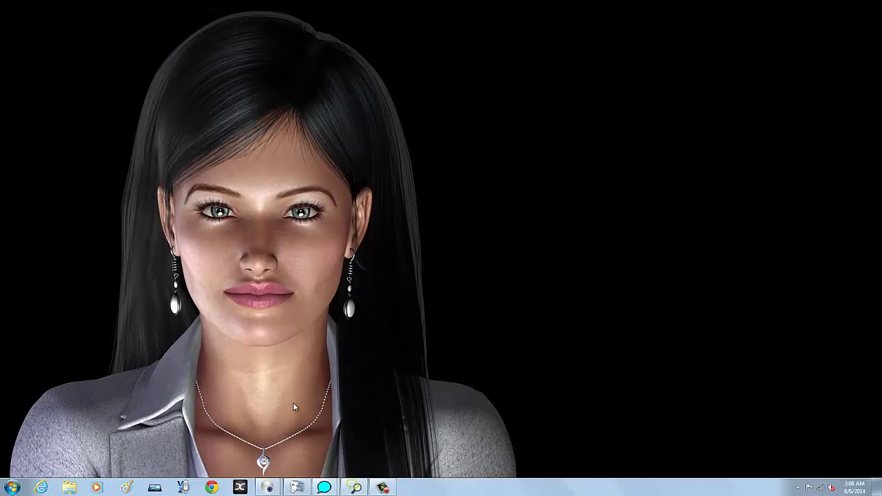
- Restore the Command Browser - Script window listing Global Commands with TV Mode
right_click(488, 223)
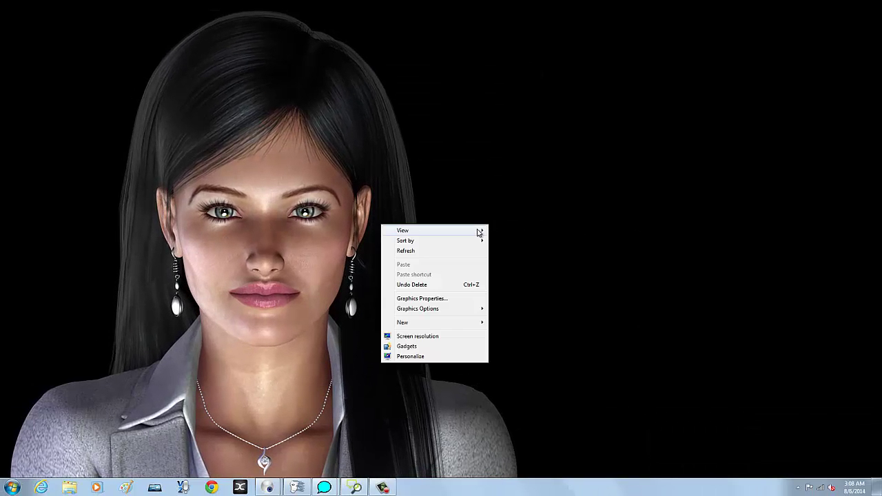
mouse_move(431, 232)
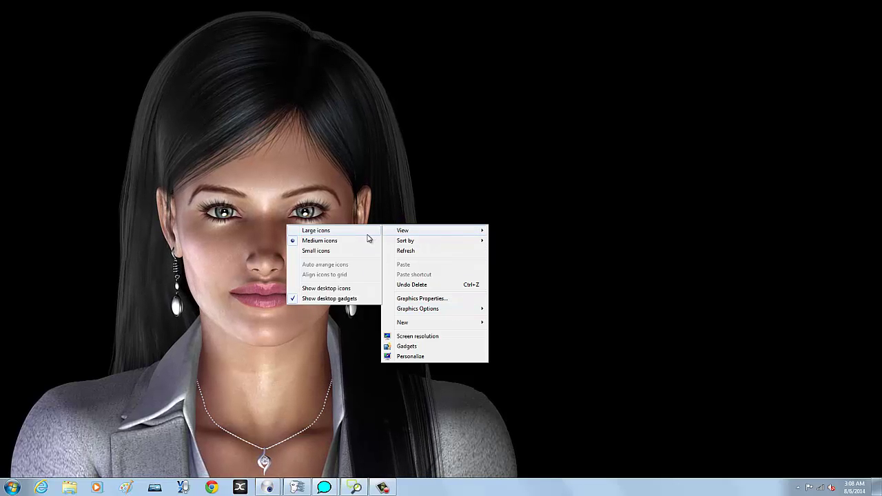
click(566, 214)
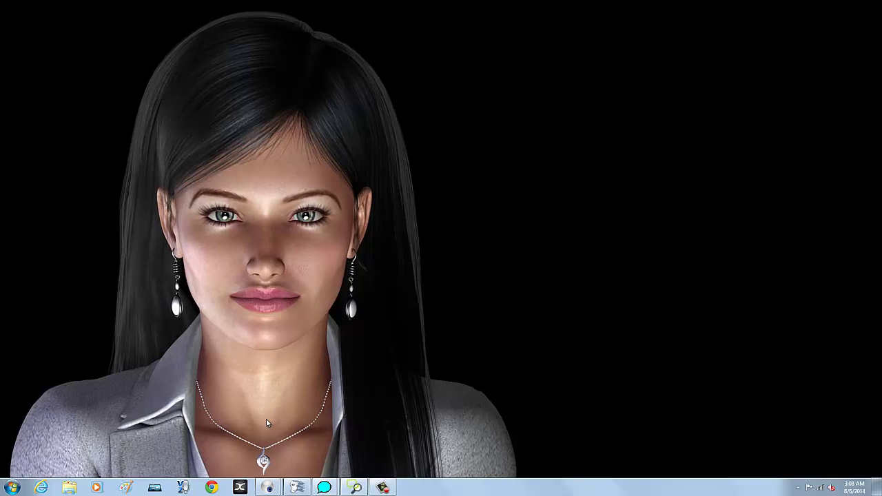
mouse_move(324, 487)
click(364, 436)
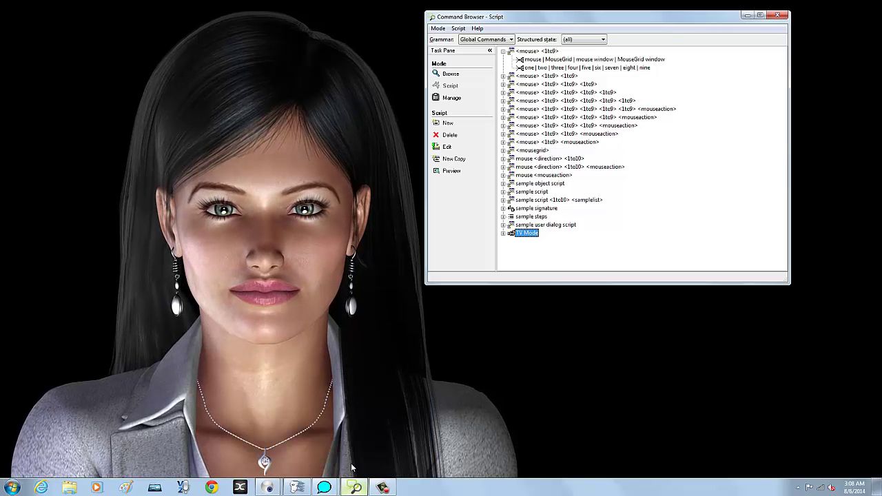
- Create a new command named 'security camera' with the Macro Recorder command type
click(447, 124)
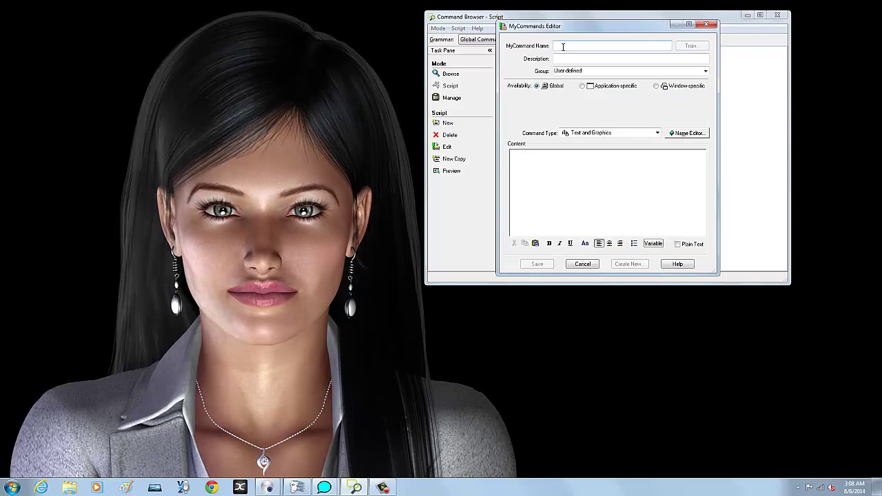
text(secu)
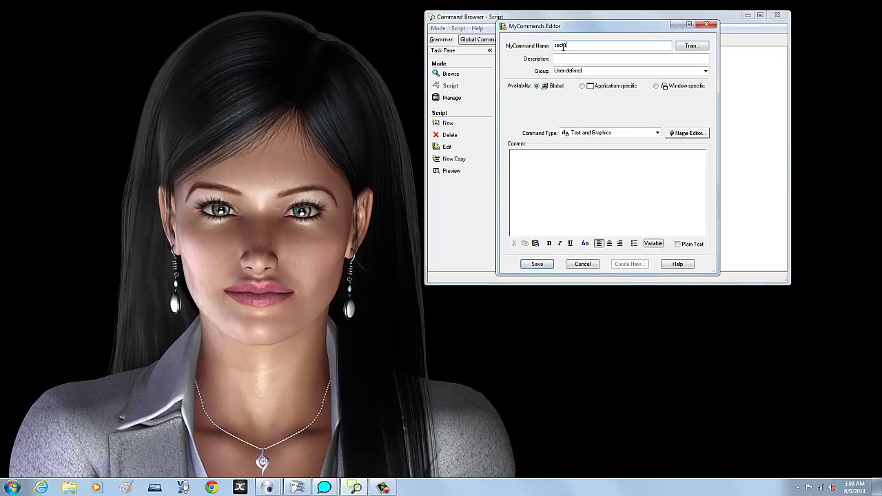
text(rity car)
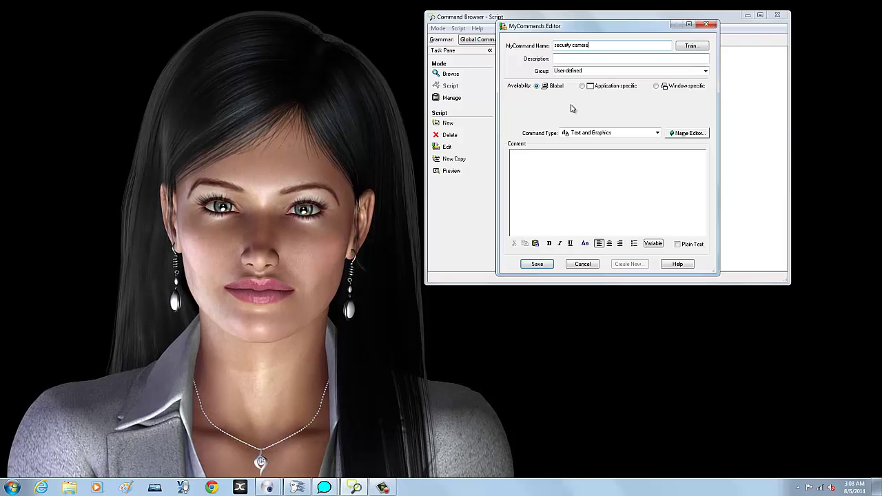
click(576, 135)
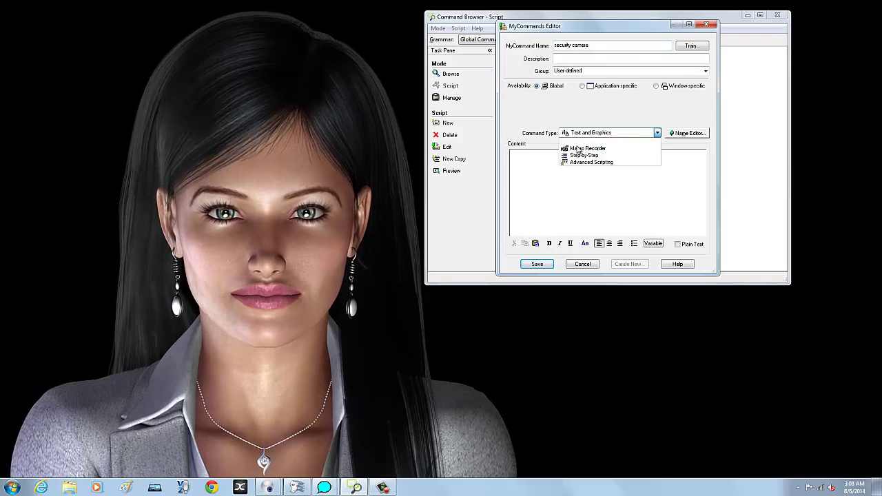
click(582, 148)
click(542, 219)
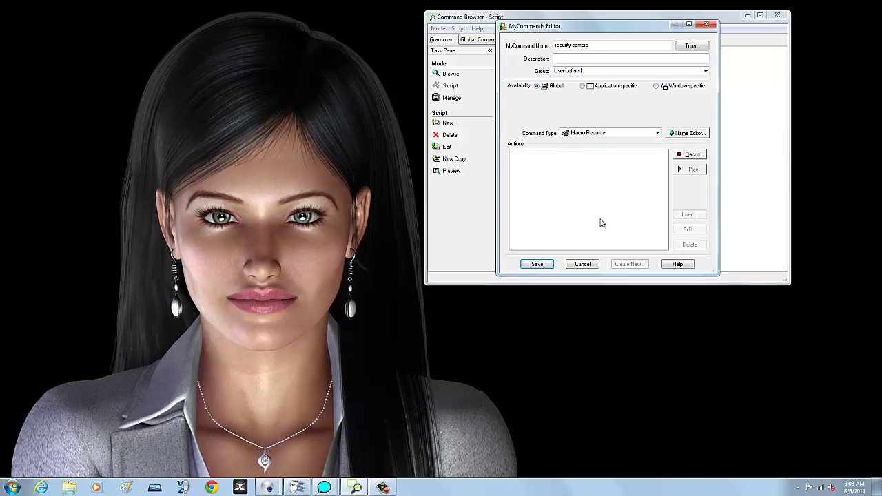
- Start recording, then set Multiple displays to Extend these displays and keep the changes
click(678, 158)
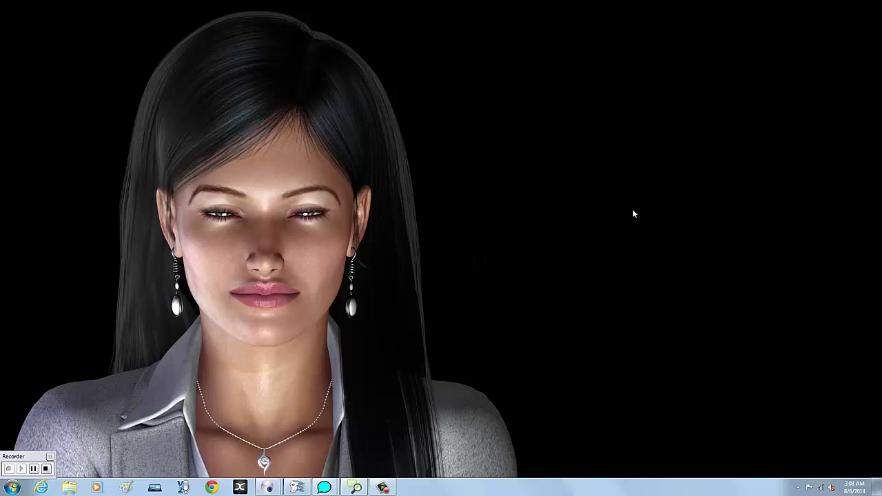
right_click(539, 283)
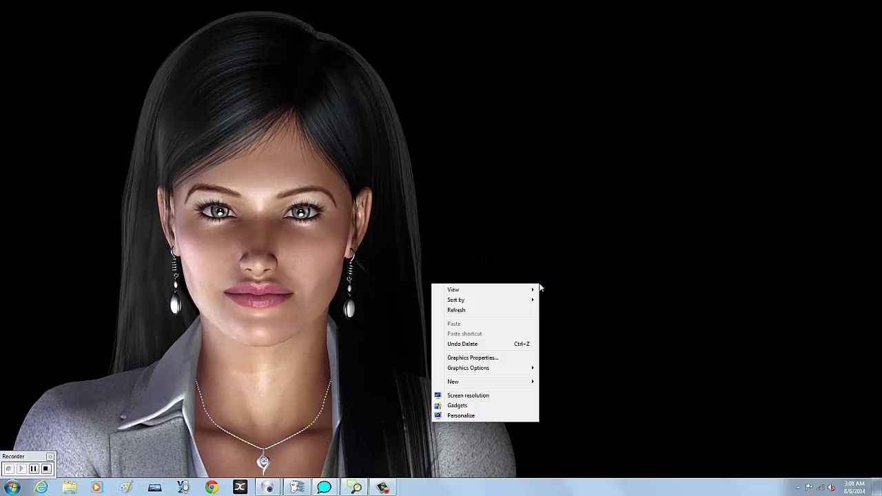
click(484, 395)
click(502, 186)
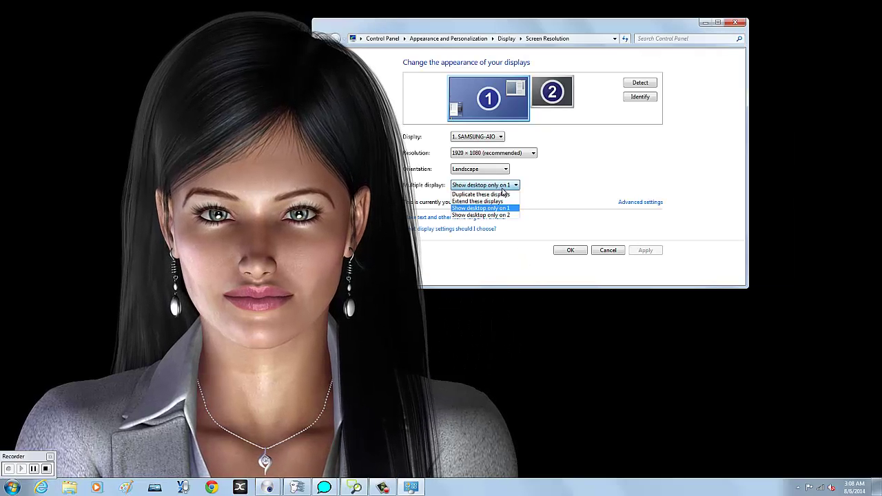
click(497, 201)
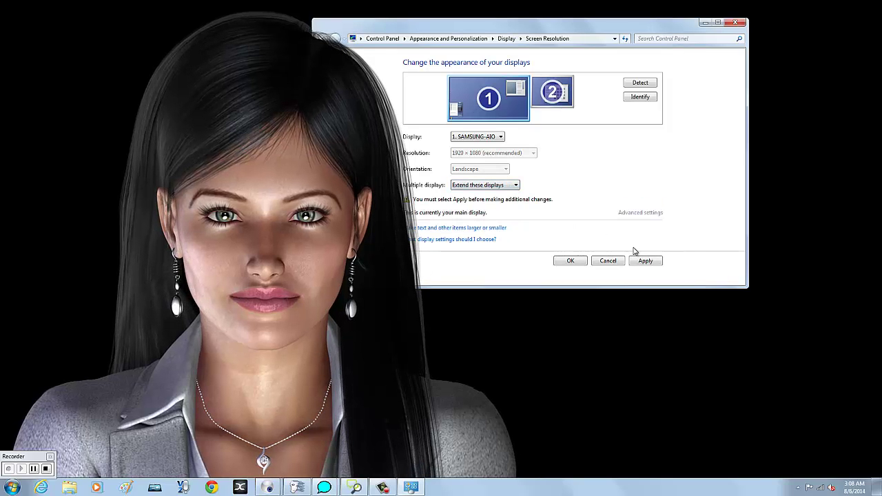
click(641, 259)
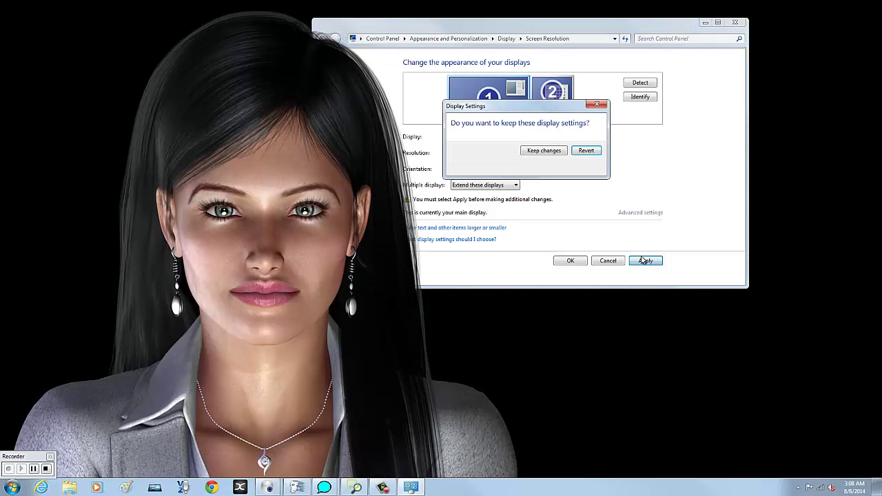
key(Tab)
key(Return)
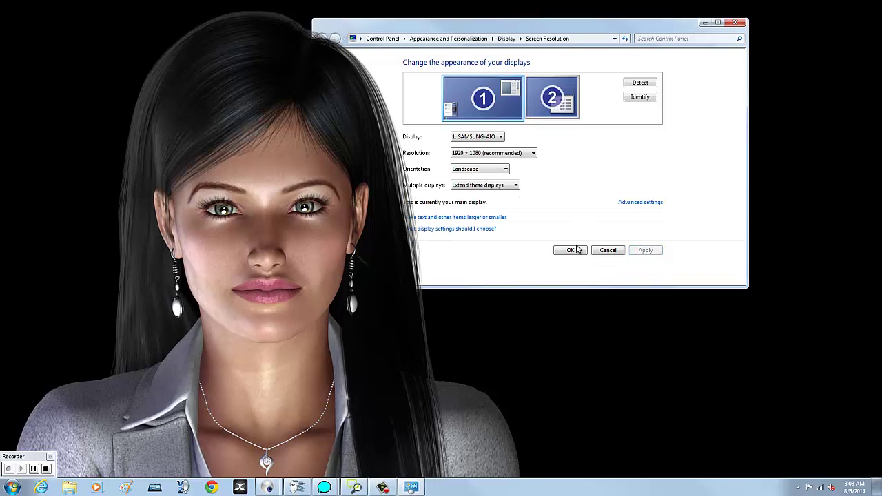
click(574, 259)
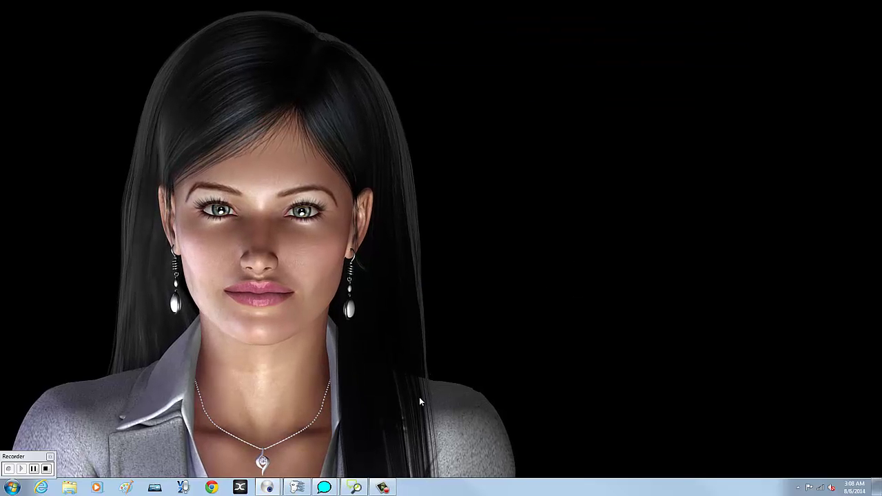
- Bring up the Yawcam live preview, stop the recording, and return to the command editor
mouse_move(267, 487)
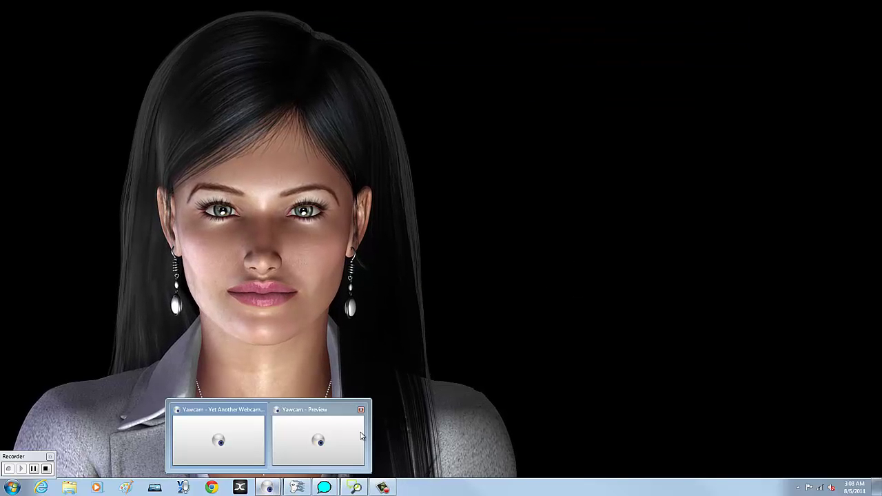
click(324, 434)
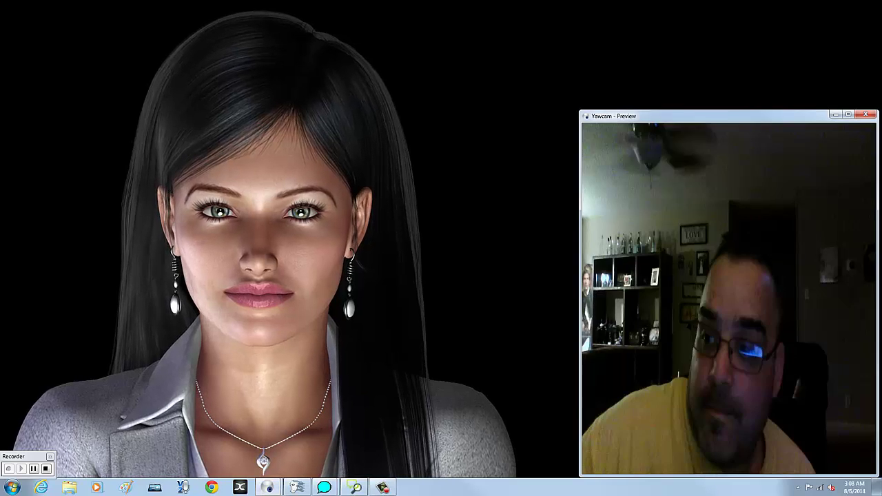
drag(696, 119, 695, 122)
click(865, 115)
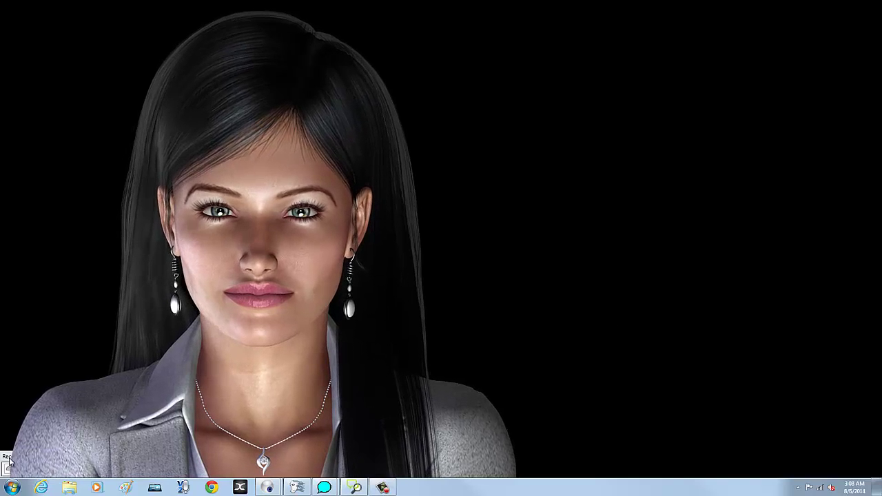
click(47, 468)
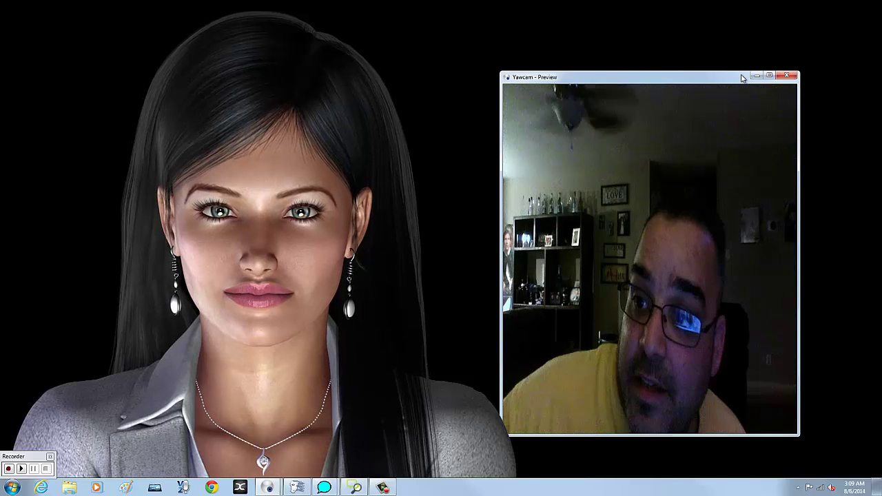
drag(740, 72, 771, 252)
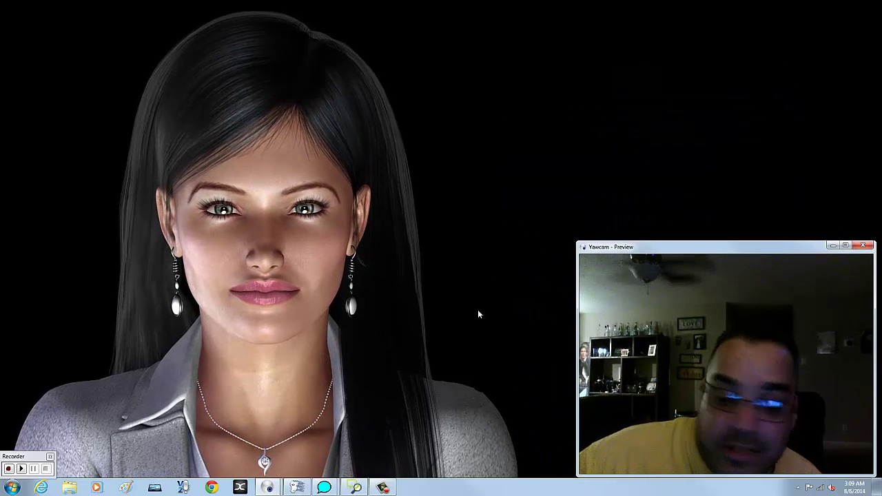
click(354, 487)
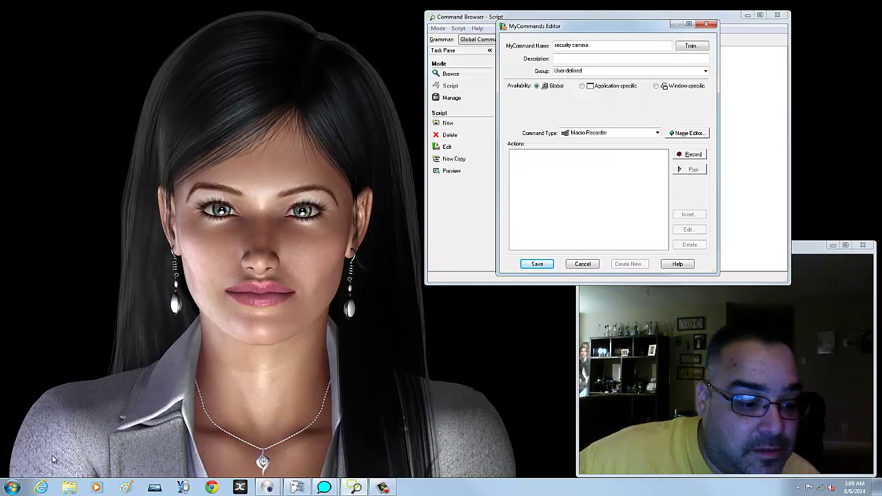
- Discard the first unsaved recording and hide the webcam preview window
click(578, 264)
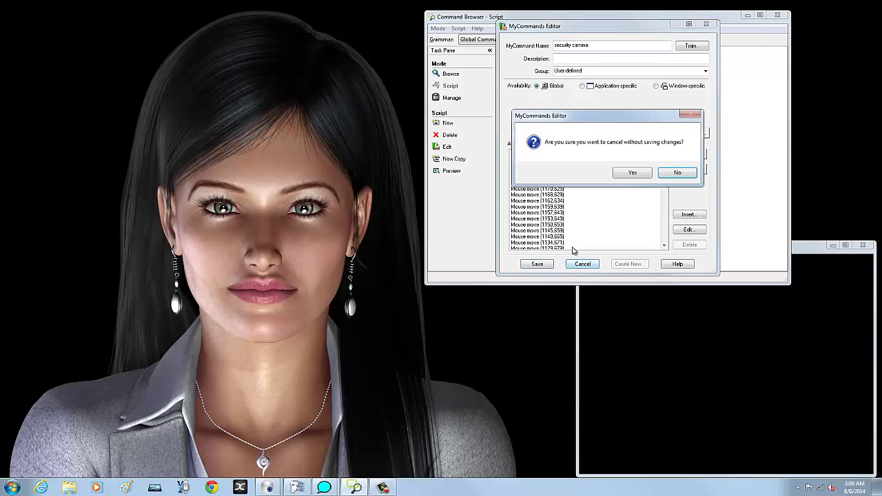
click(627, 172)
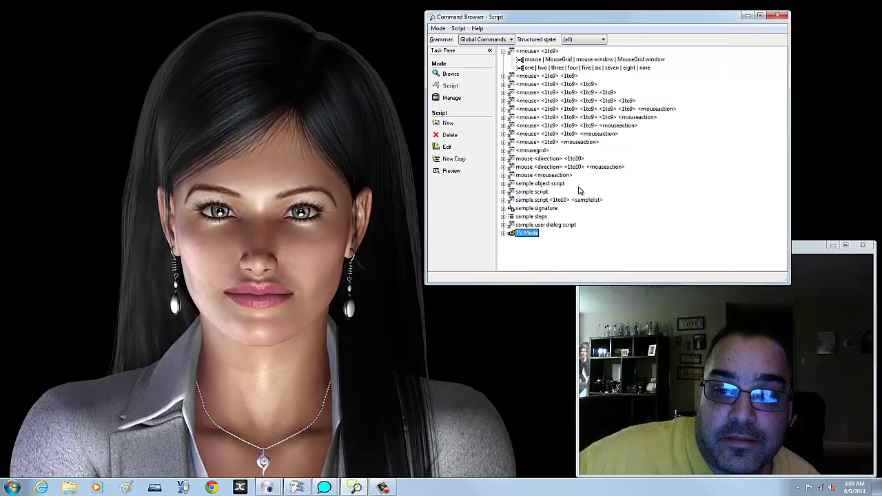
click(831, 245)
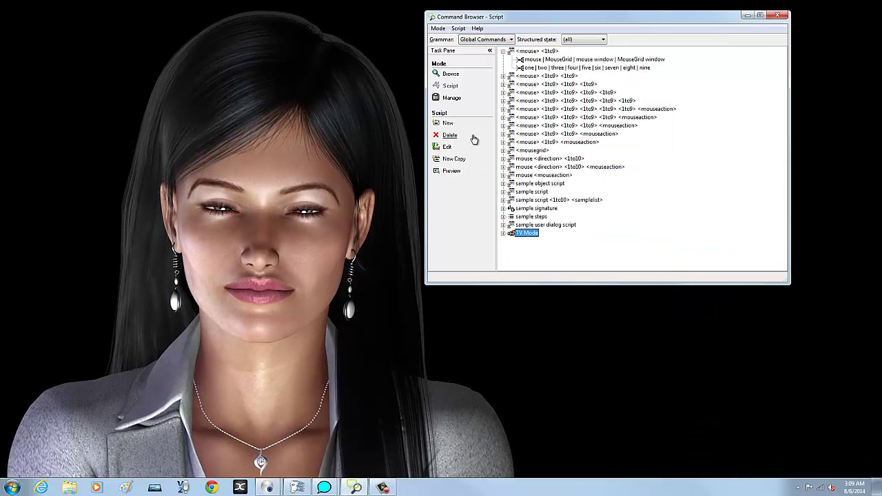
- Start a new Macro Recorder command and name it 'security camera'
click(447, 123)
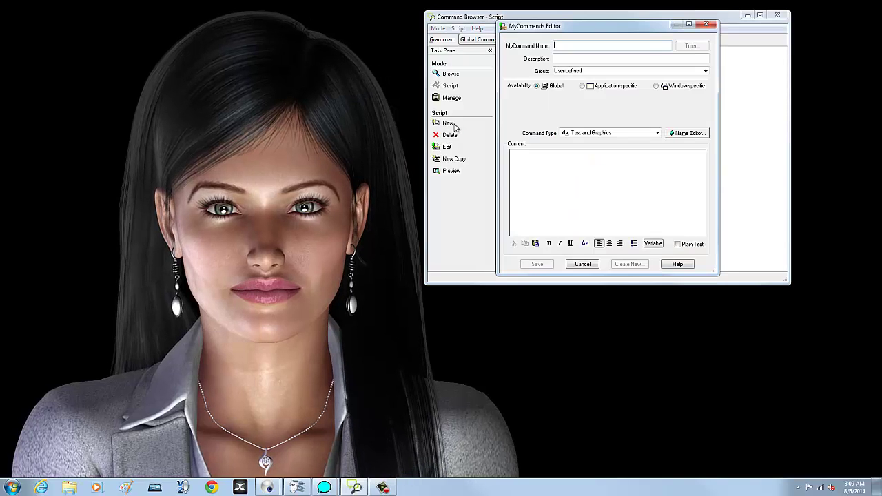
click(584, 133)
click(583, 148)
click(563, 46)
text(sed)
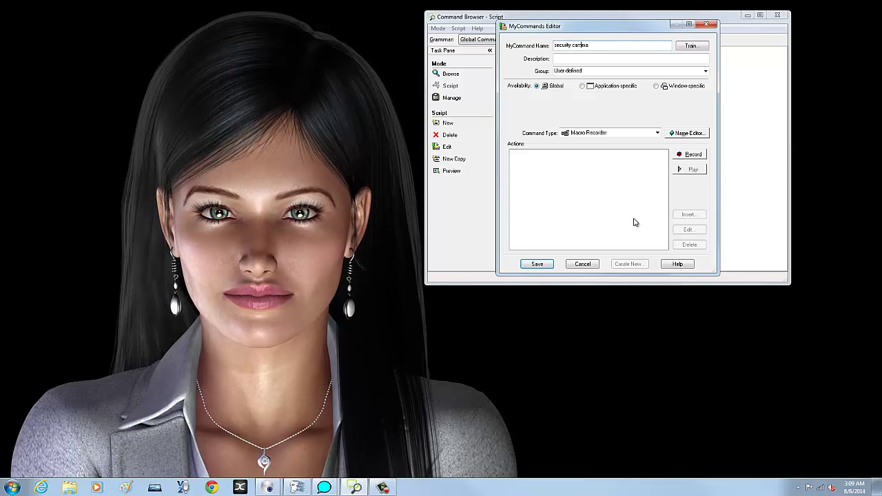
key(Delete)
- Set Multiple displays to Show desktop only on 1 and keep the setting
right_click(583, 332)
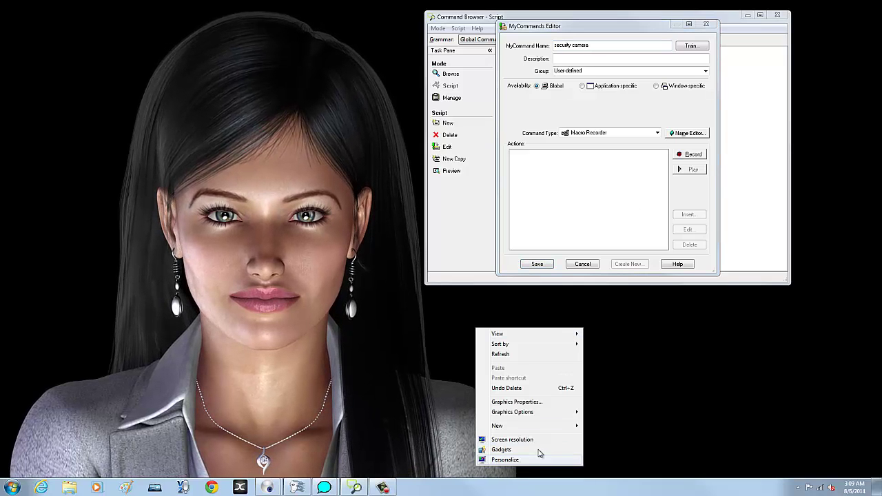
click(524, 440)
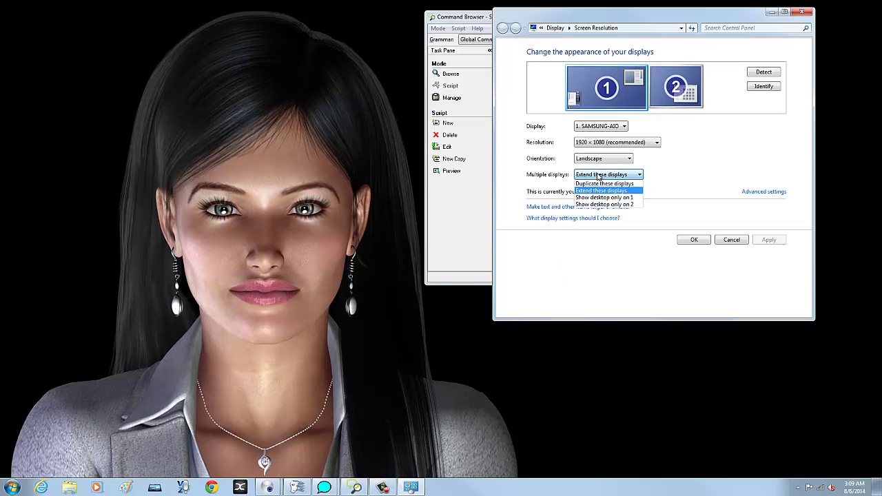
click(603, 197)
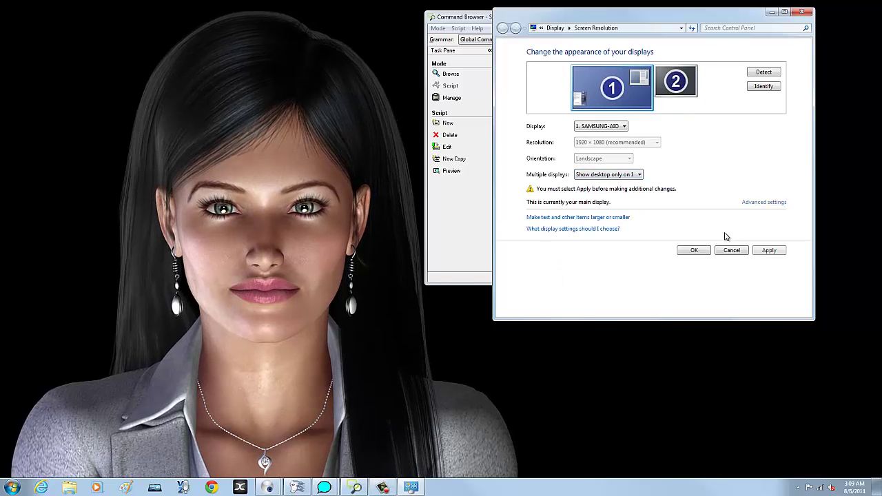
click(759, 252)
key(Return)
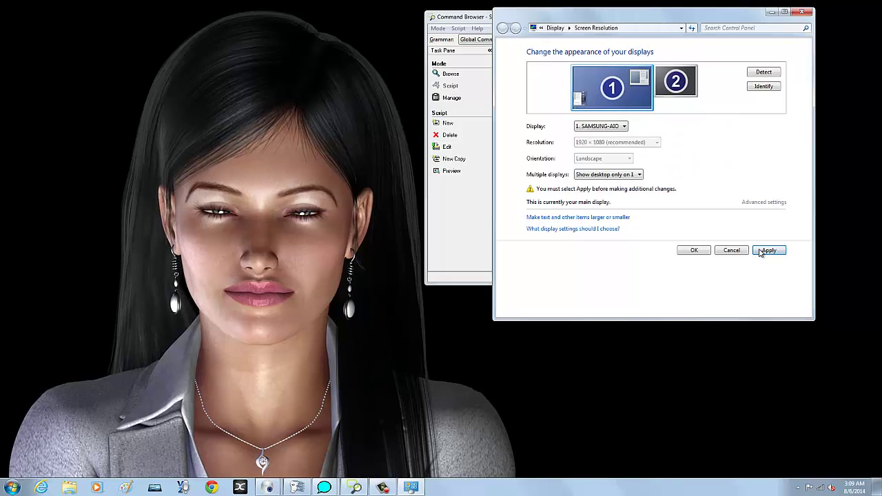
click(691, 239)
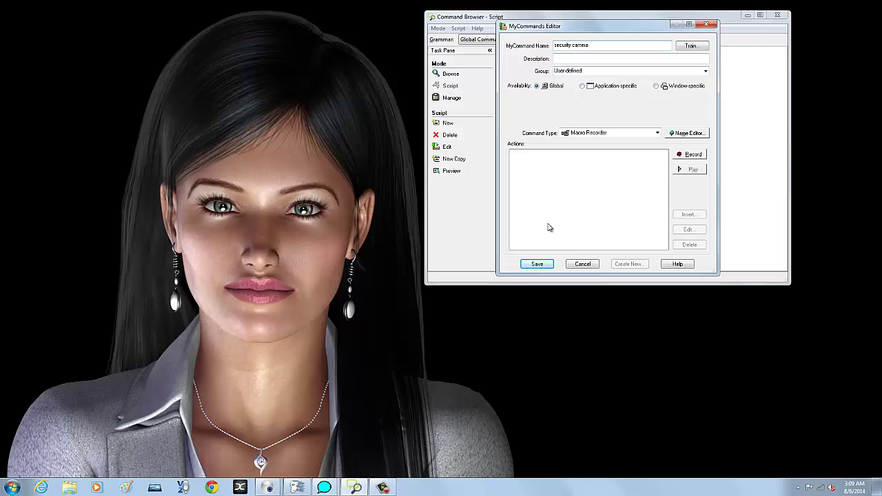
- Start recording, then extend the desktop across both displays and keep the changes
click(675, 157)
right_click(492, 273)
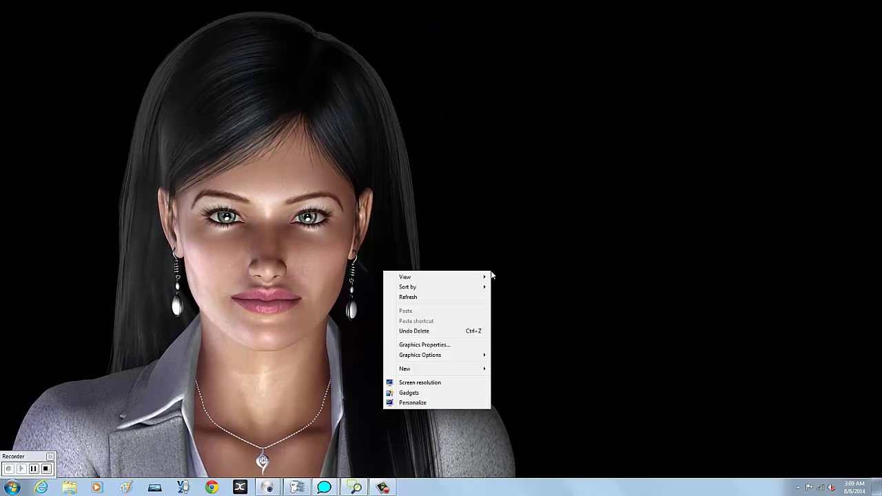
click(447, 383)
click(515, 185)
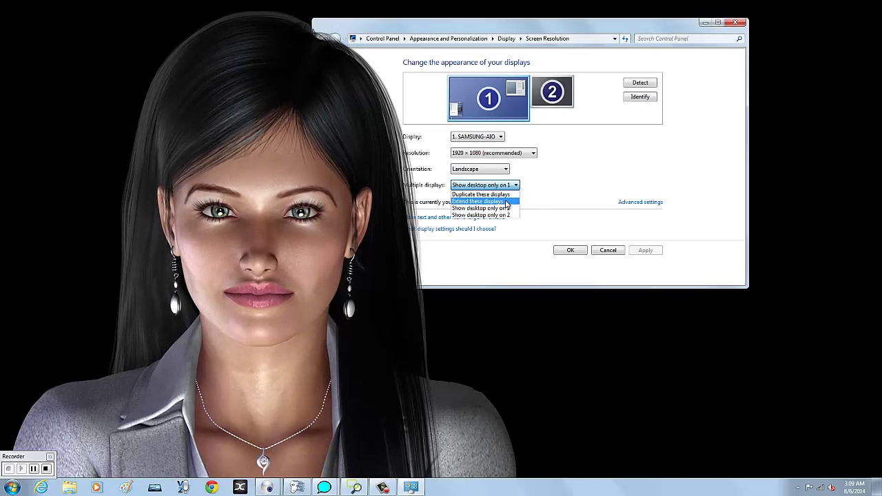
click(507, 201)
click(641, 260)
key(Return)
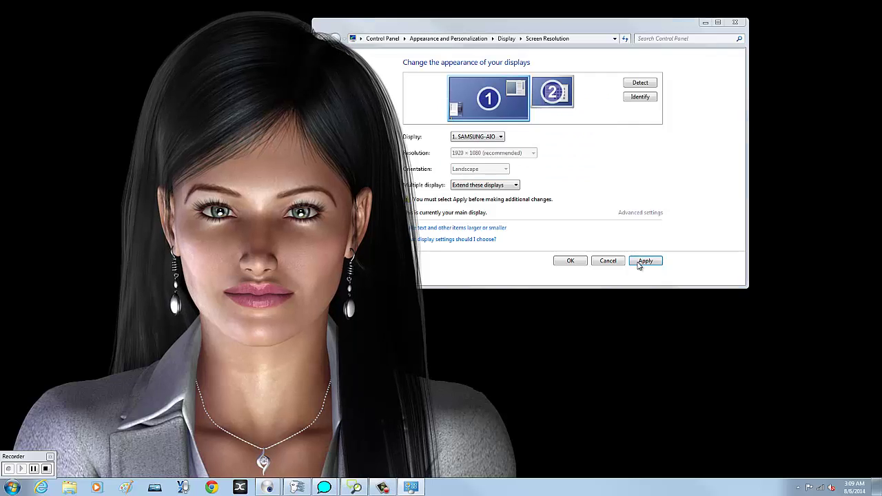
click(576, 251)
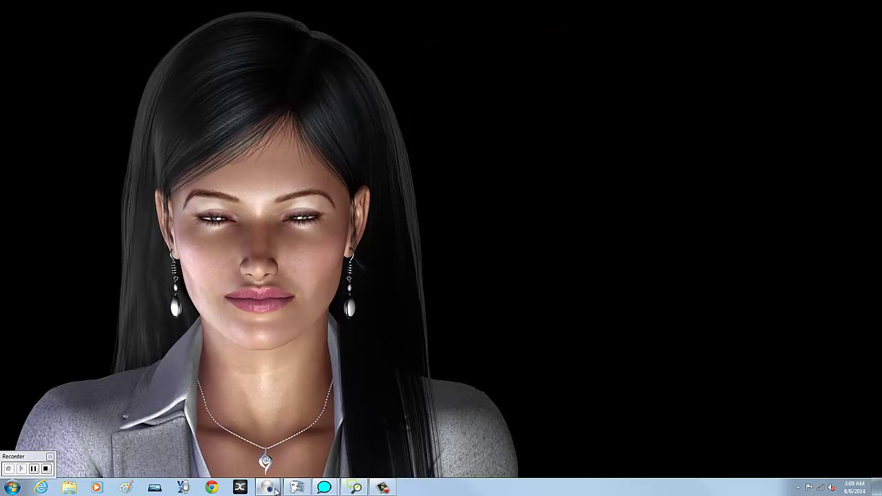
- Open and minimize the Yawcam webcam preview, then stop the macro recording
click(320, 444)
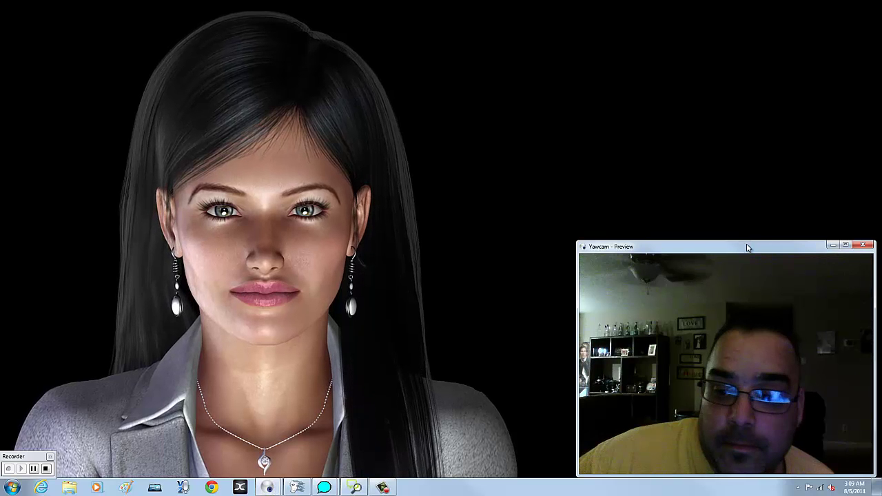
click(815, 245)
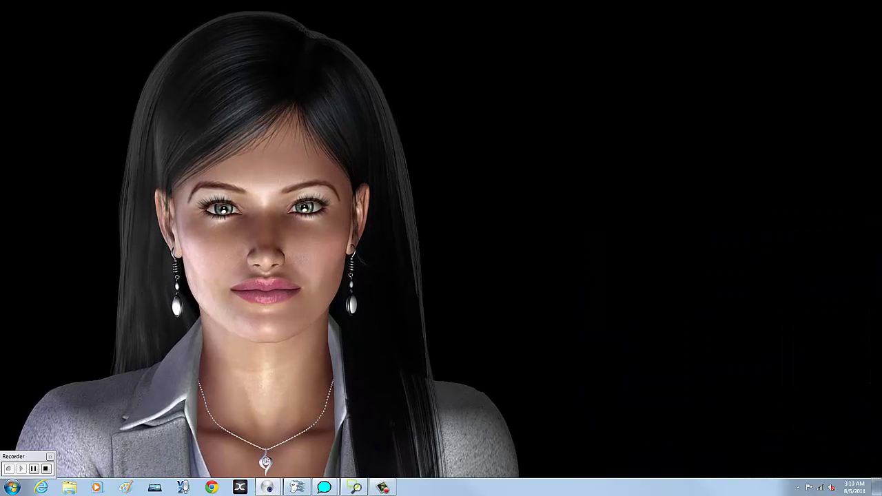
click(46, 468)
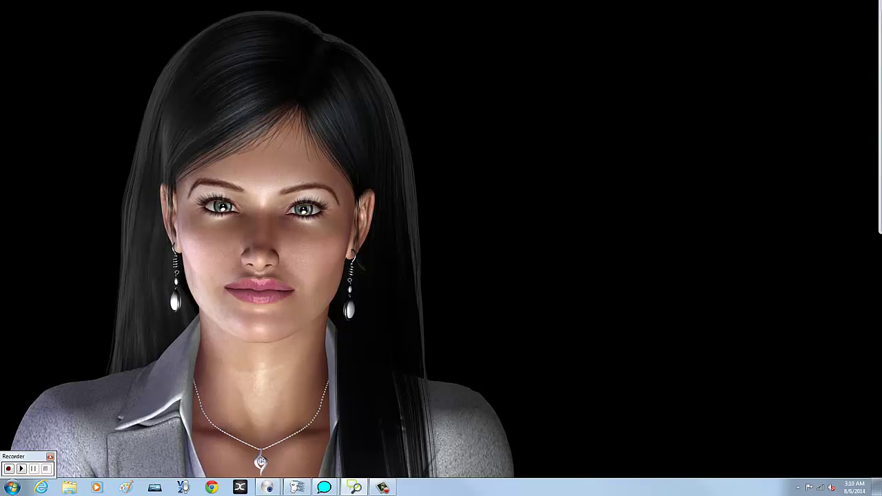
drag(825, 165, 731, 250)
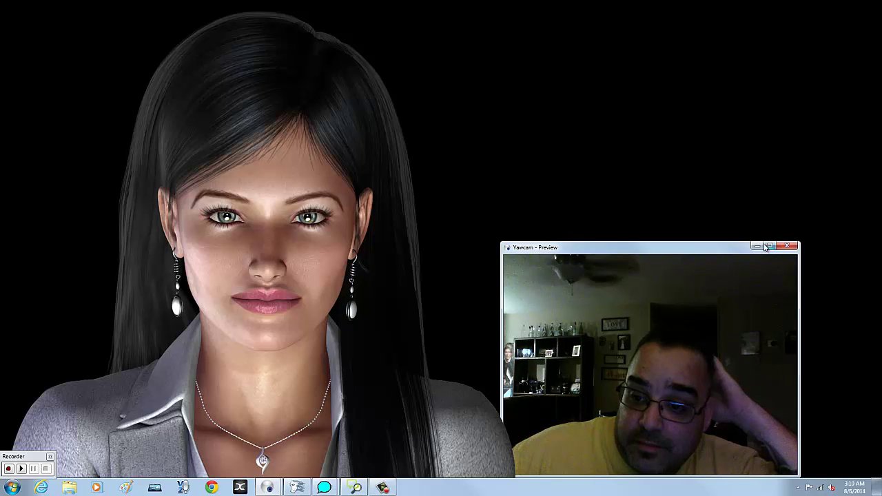
click(757, 246)
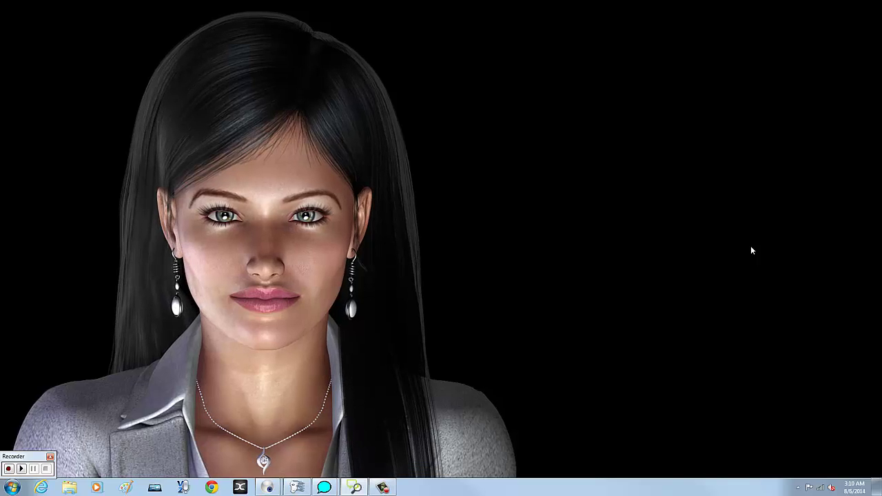
- Finish the recording and save it as the 'security camera' voice command
click(46, 468)
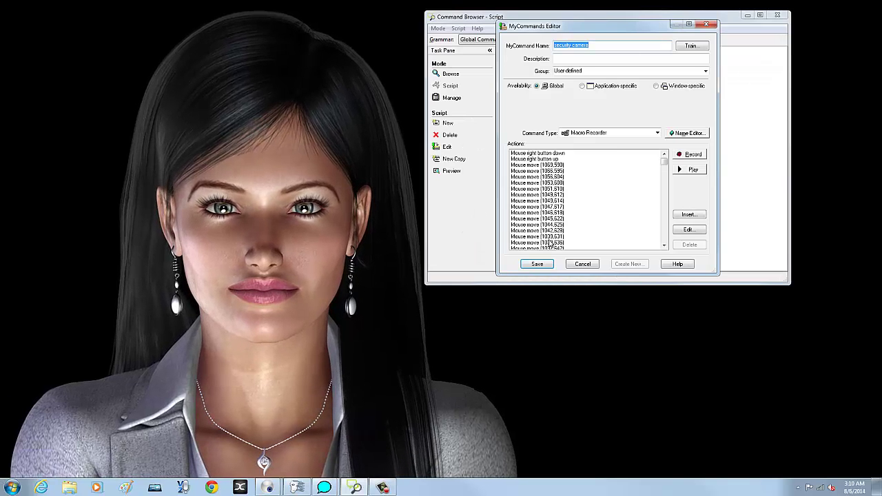
click(537, 264)
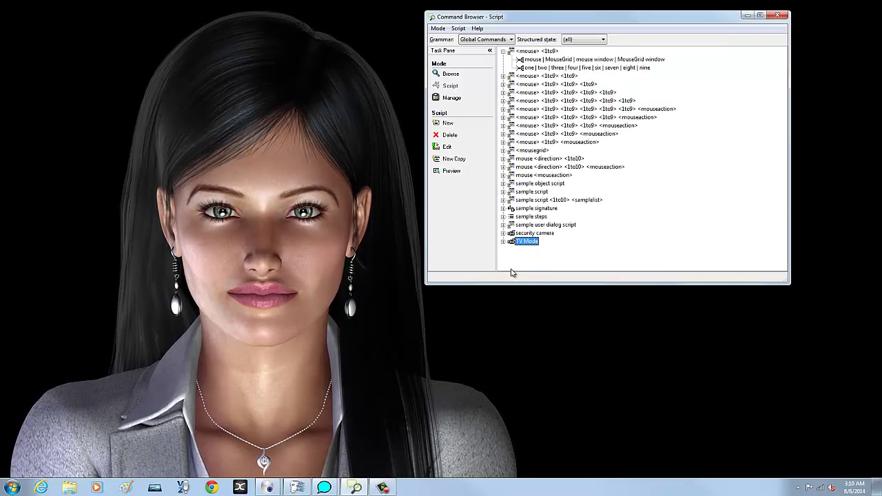
- Switch displays back to Show desktop only on 1, keep it, then check the volume control
click(746, 15)
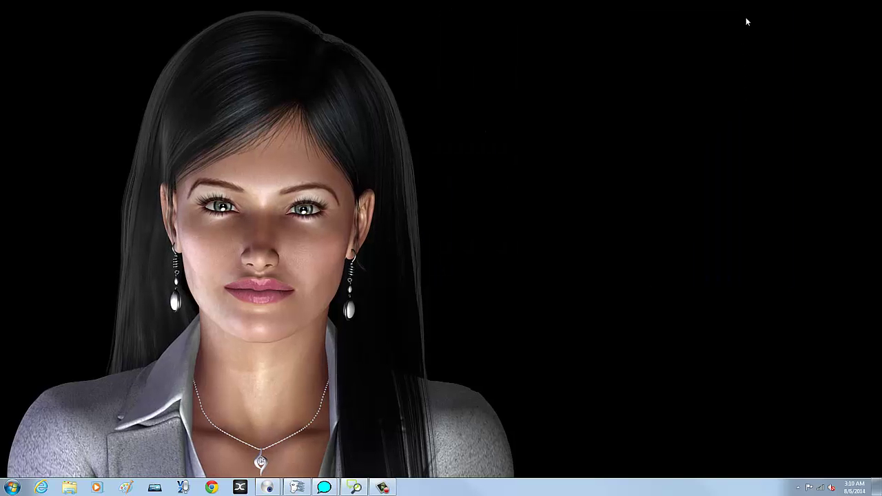
right_click(816, 441)
click(768, 393)
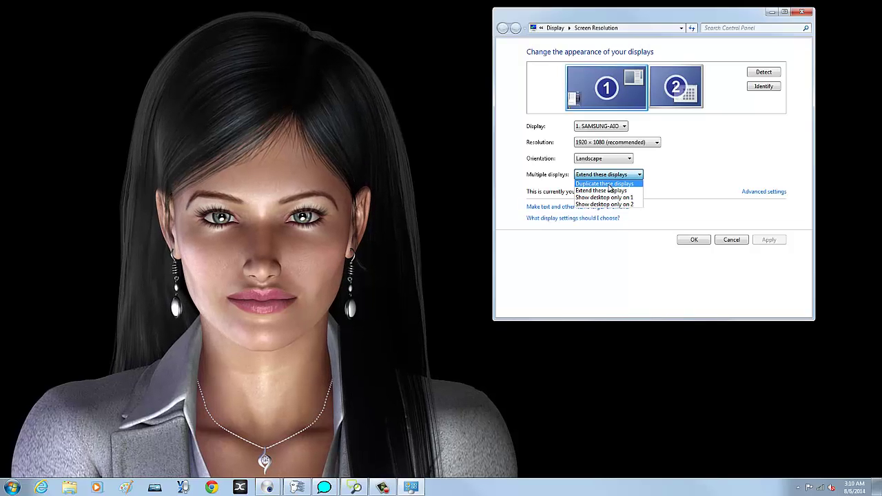
click(609, 198)
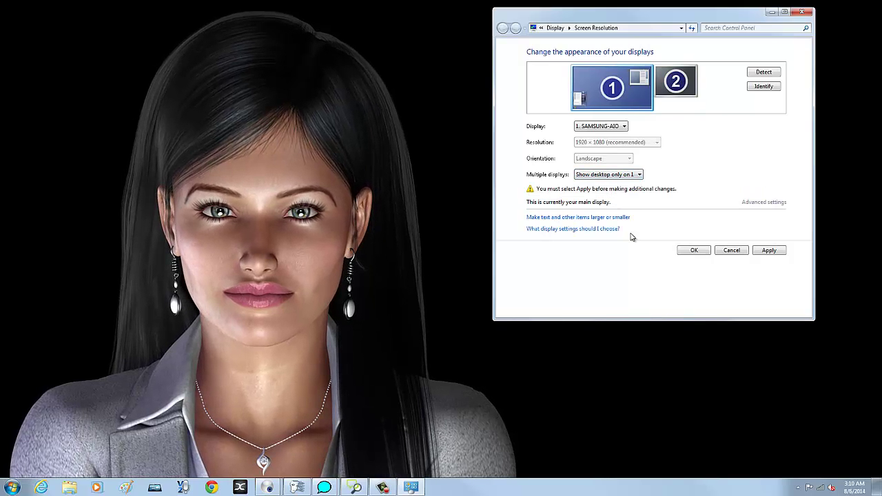
click(756, 251)
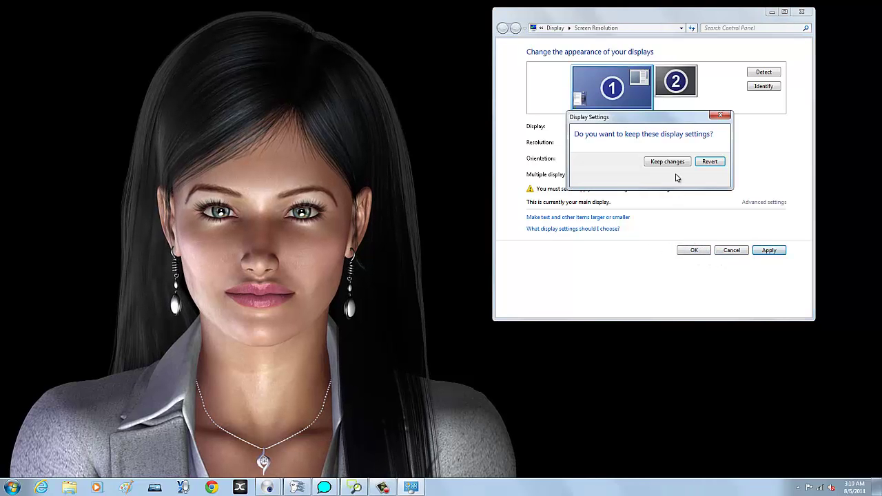
click(668, 161)
click(692, 250)
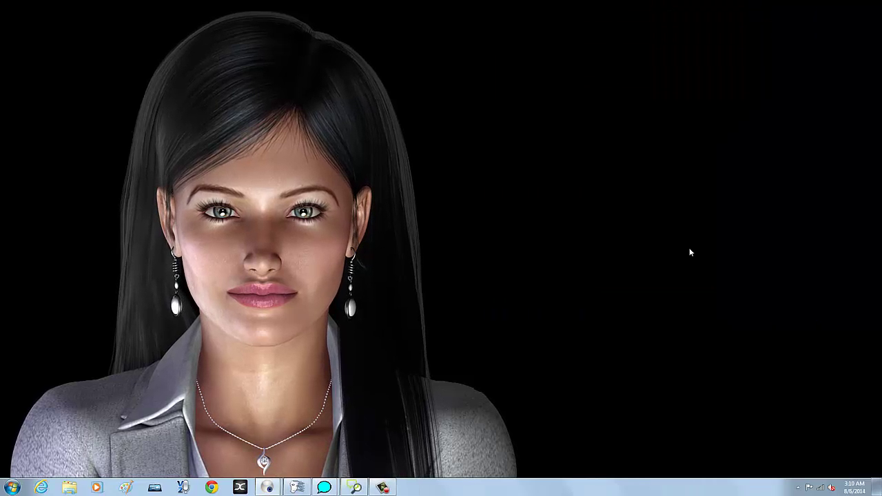
click(830, 488)
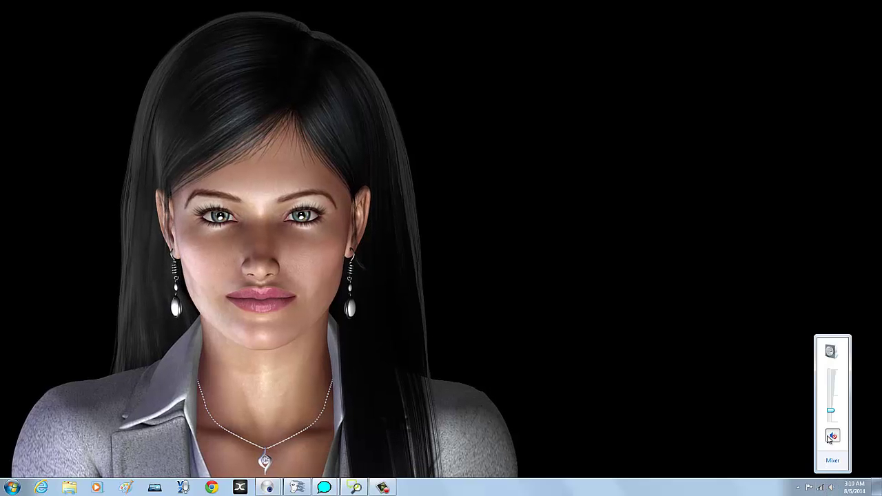
click(778, 406)
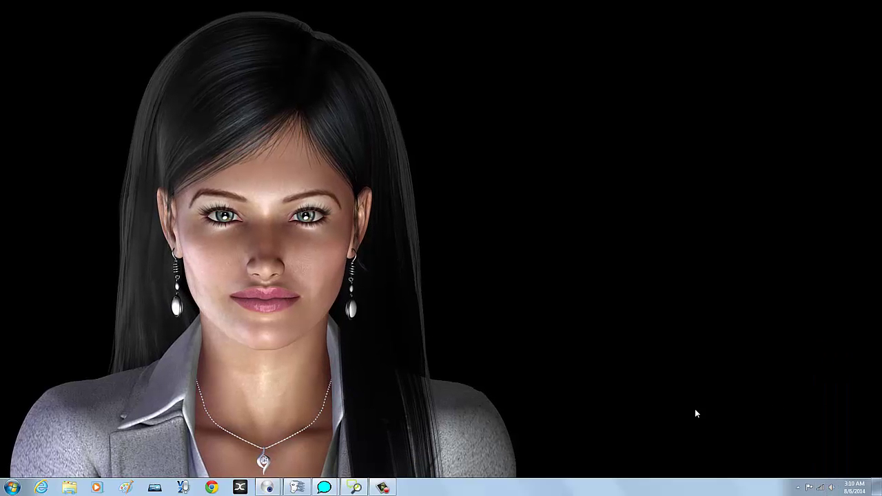
- Turn on Show desktop icons and focus the Guile 3D chat message box
right_click(479, 335)
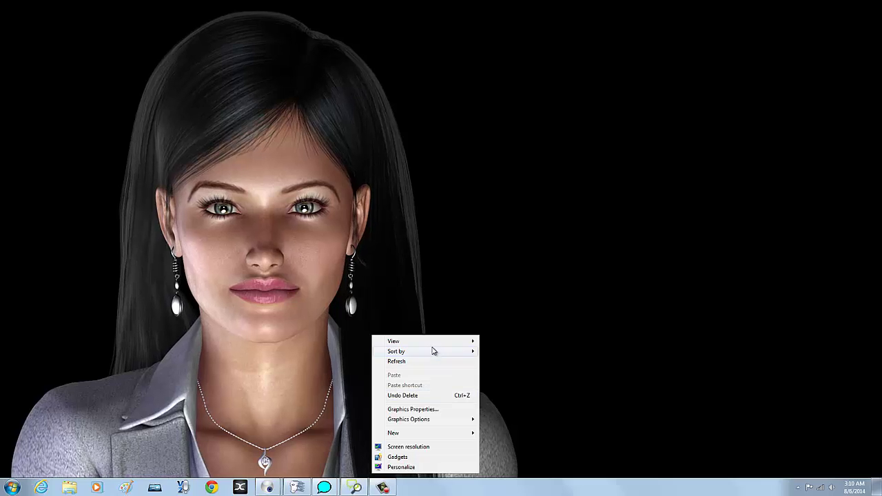
mouse_move(434, 348)
click(337, 403)
click(307, 486)
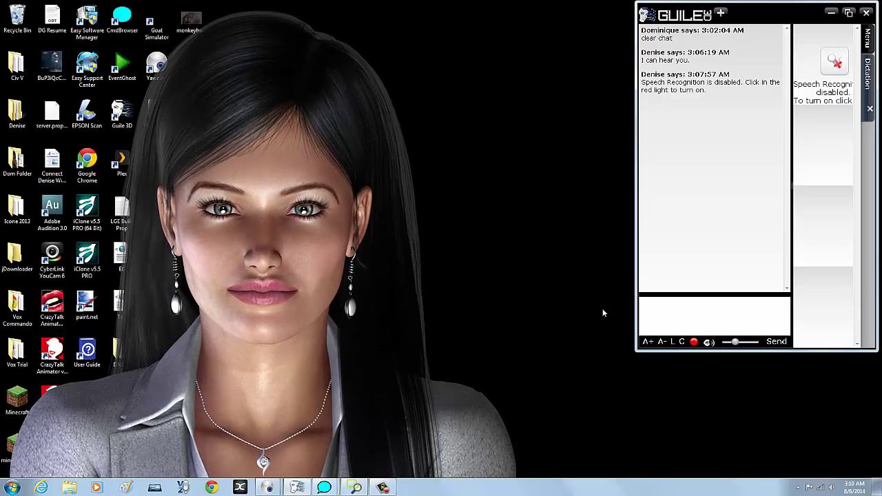
click(672, 314)
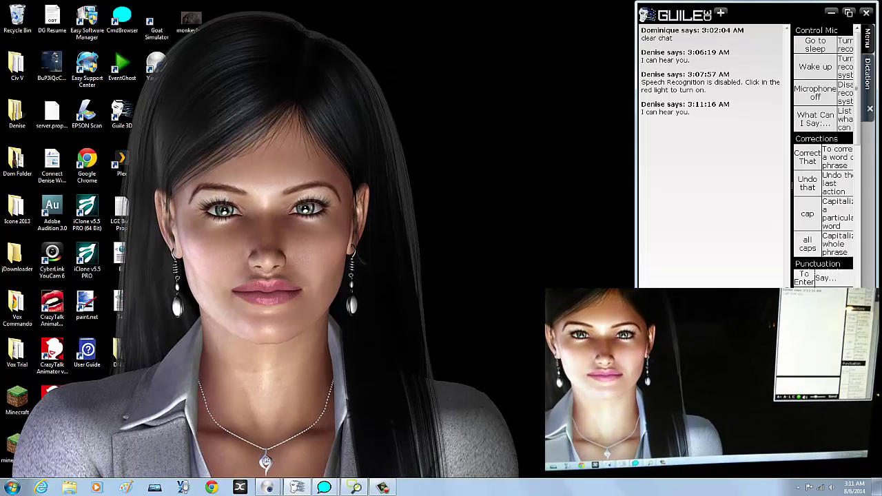
- Hide the desktop icons from the desktop View menu
right_click(549, 191)
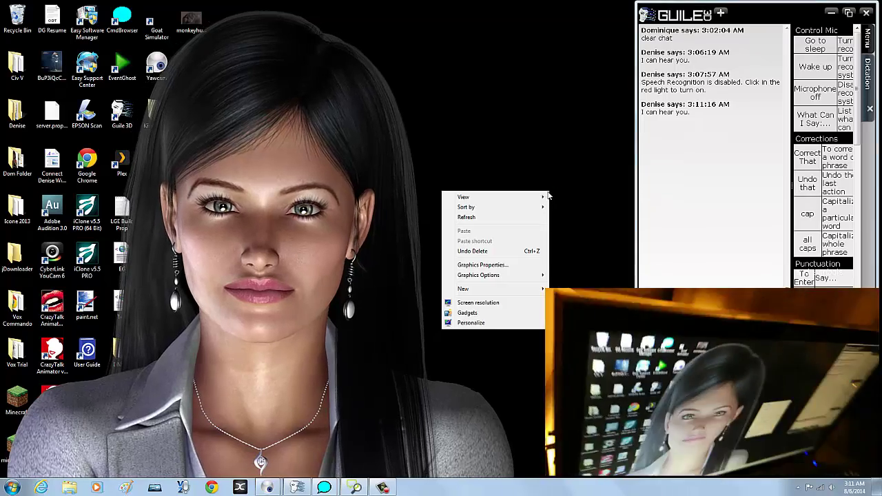
mouse_move(535, 197)
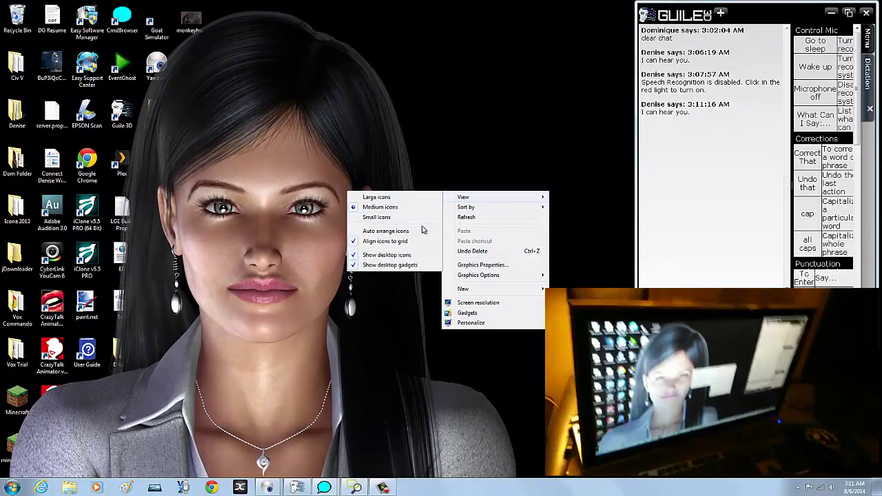
click(393, 254)
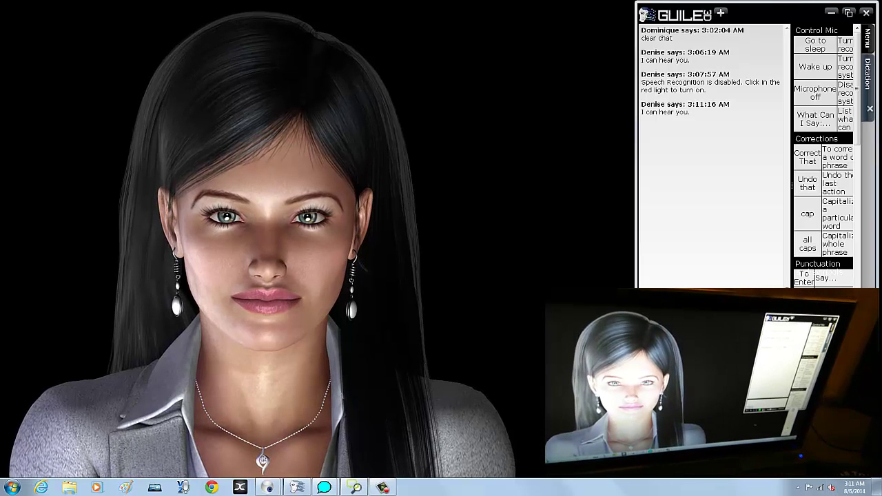
- Open and scroll a new Chrome window, then minimize it and restore the GUILE chat
click(213, 483)
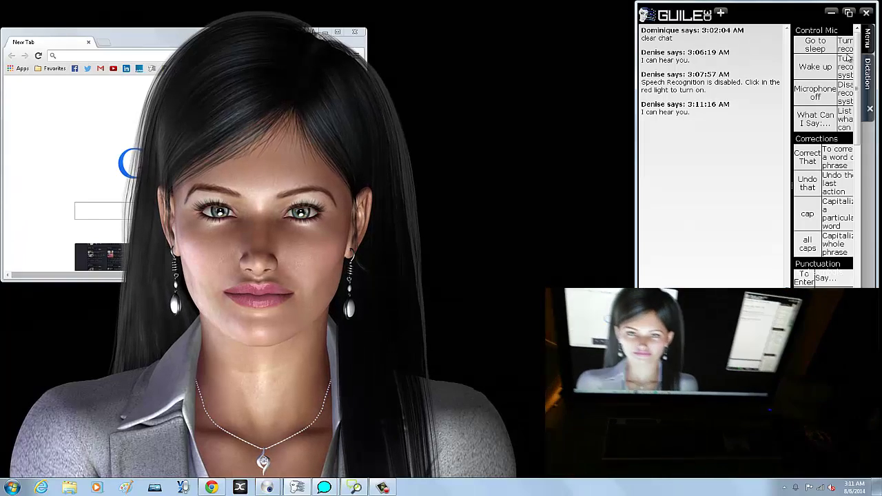
scroll(849, 60, down, 5)
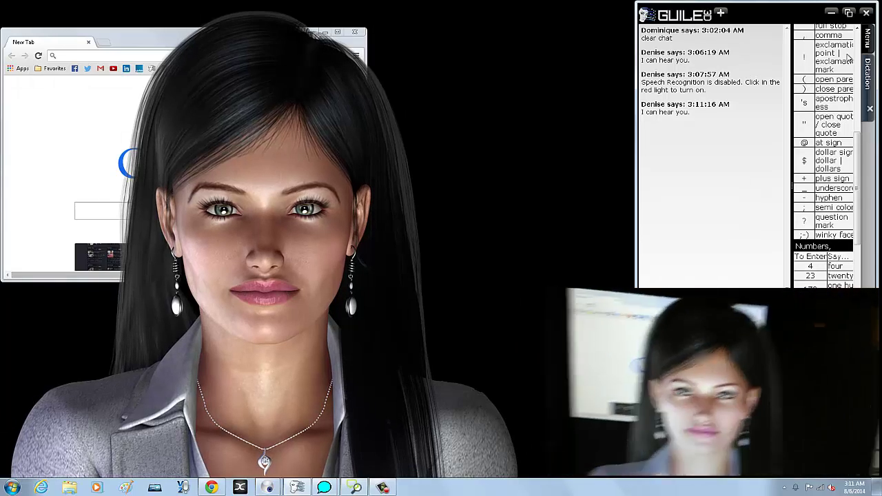
scroll(849, 60, down, 5)
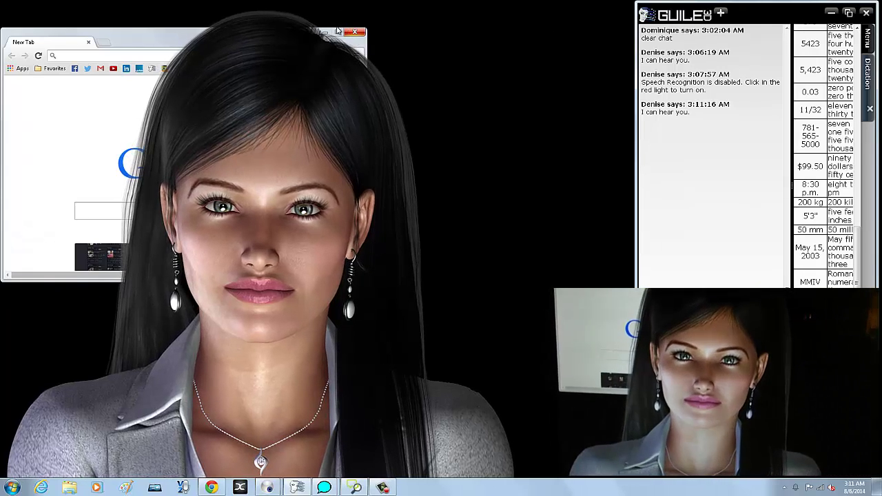
click(337, 32)
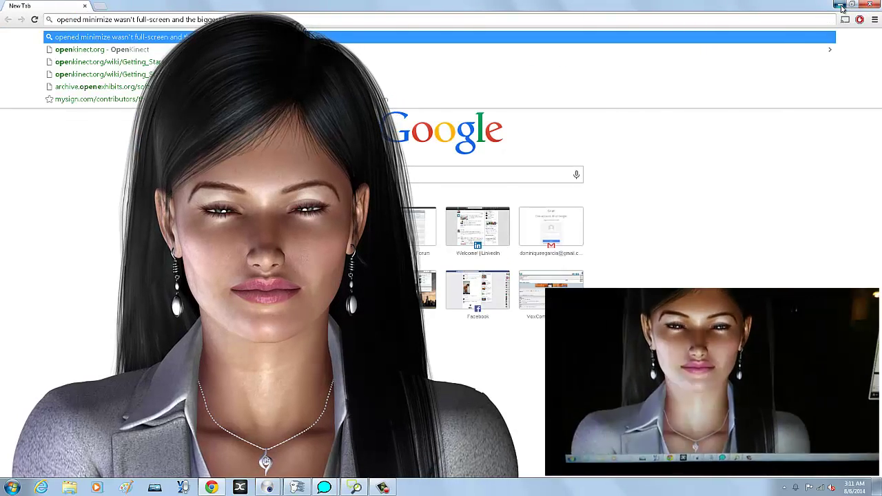
click(851, 6)
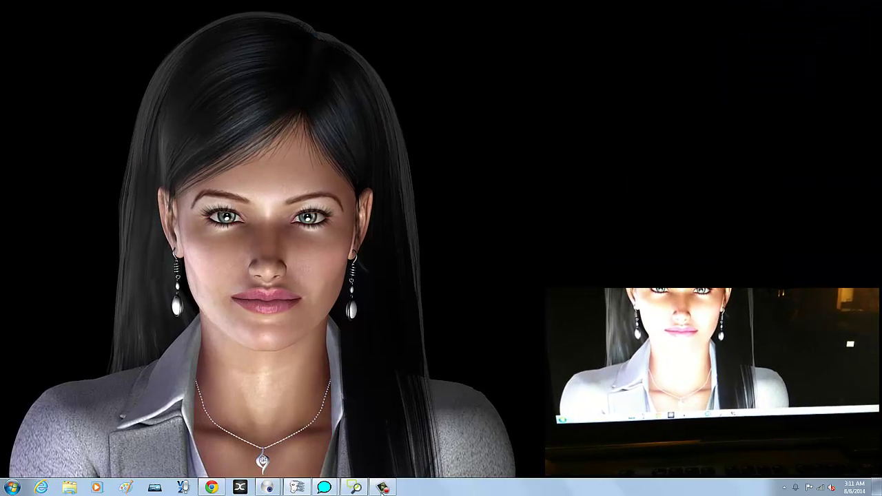
click(382, 488)
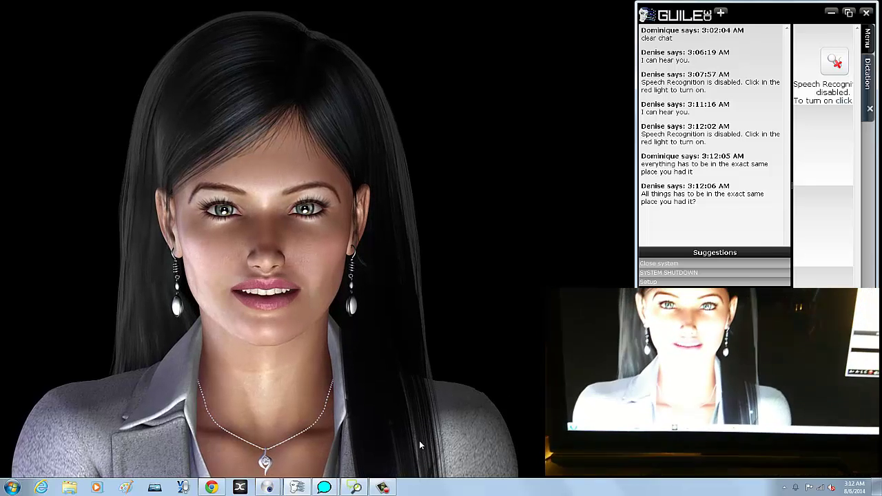
click(216, 482)
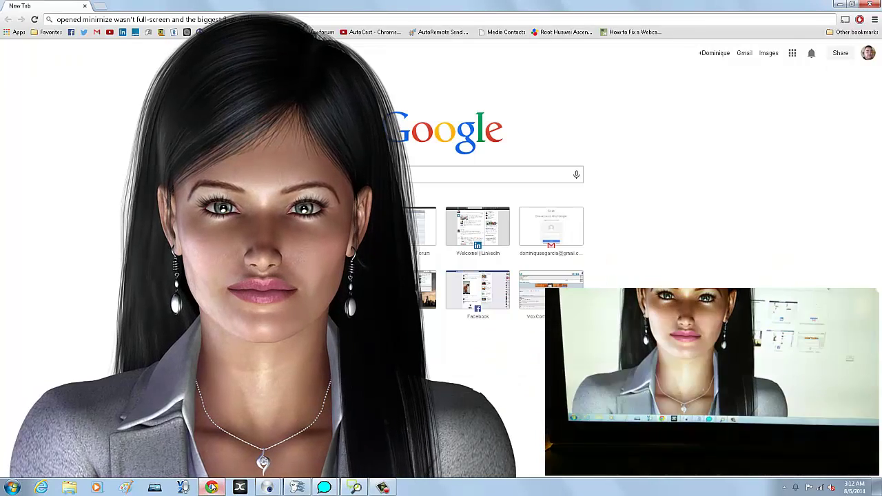
click(218, 482)
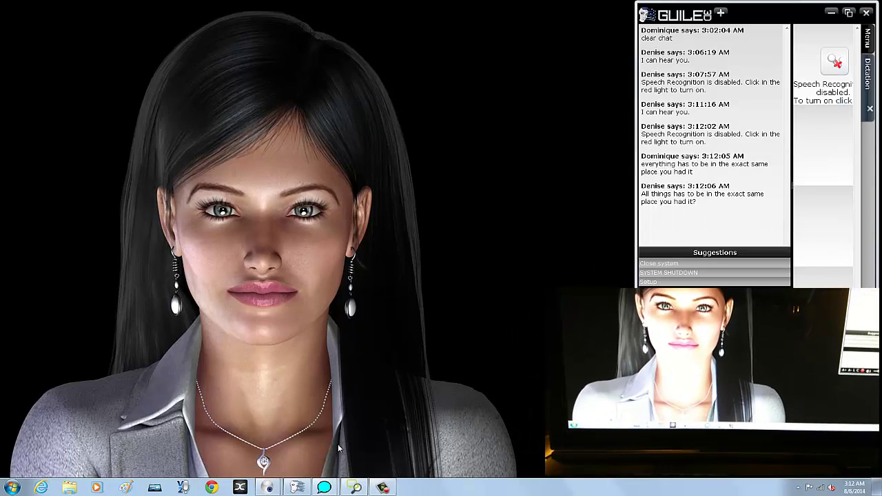
- Turn Show desktop icons back on from the desktop View menu
right_click(485, 322)
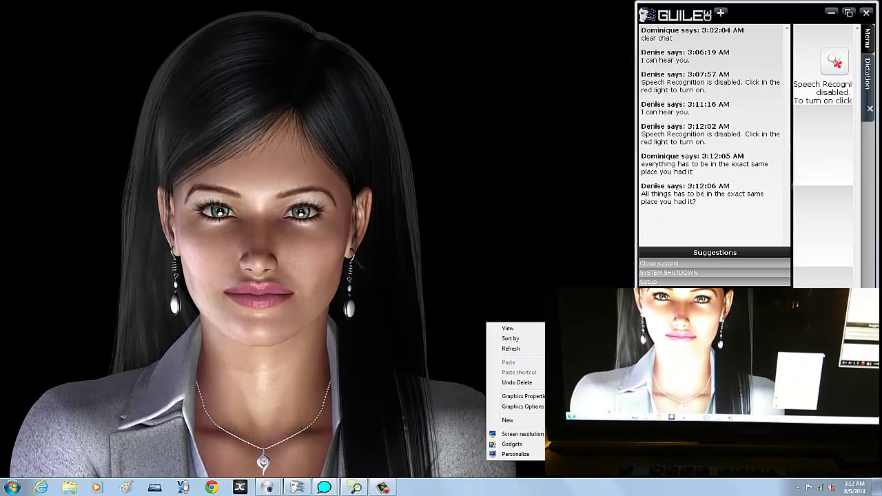
mouse_move(508, 329)
click(425, 387)
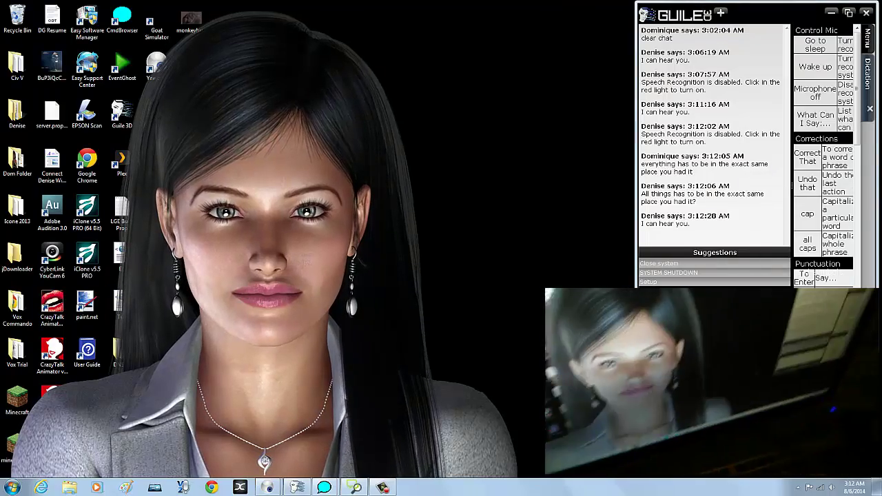
- Hide the desktop icons from the desktop's View menu
right_click(548, 193)
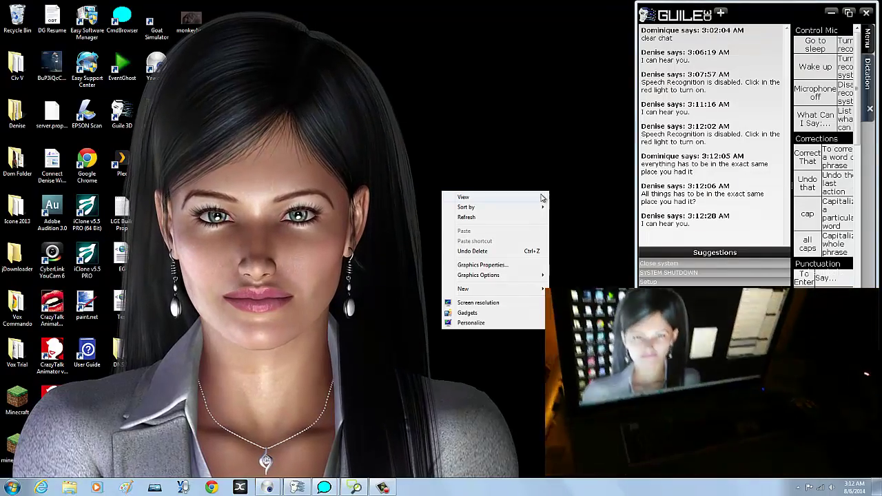
mouse_move(537, 197)
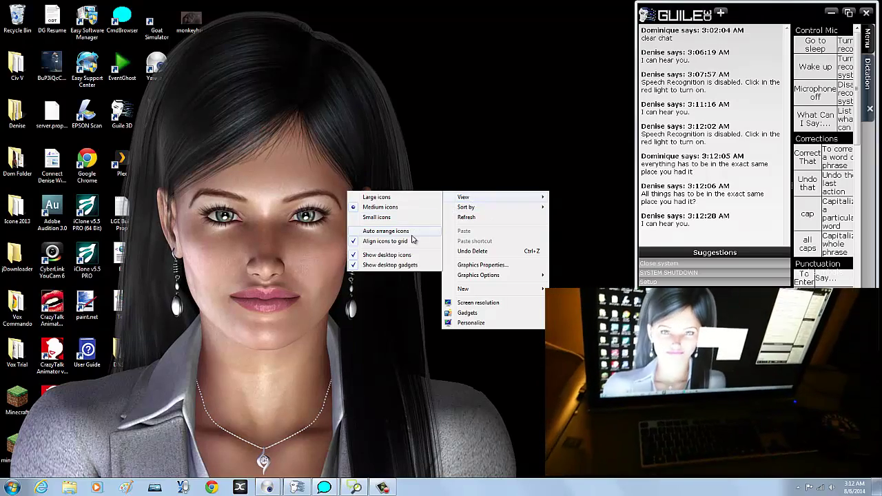
click(405, 254)
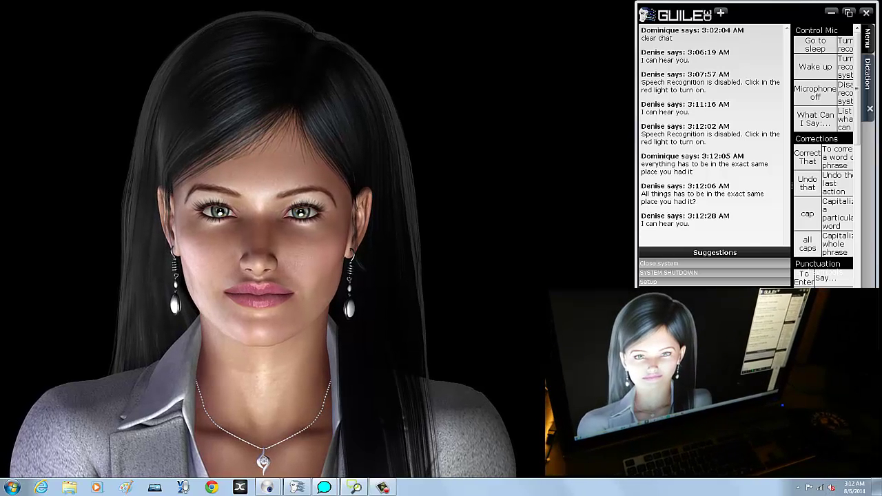
- Cast the entire screen from Chrome to the Living room device, then minimize Chrome and hide the sharing bar
click(211, 486)
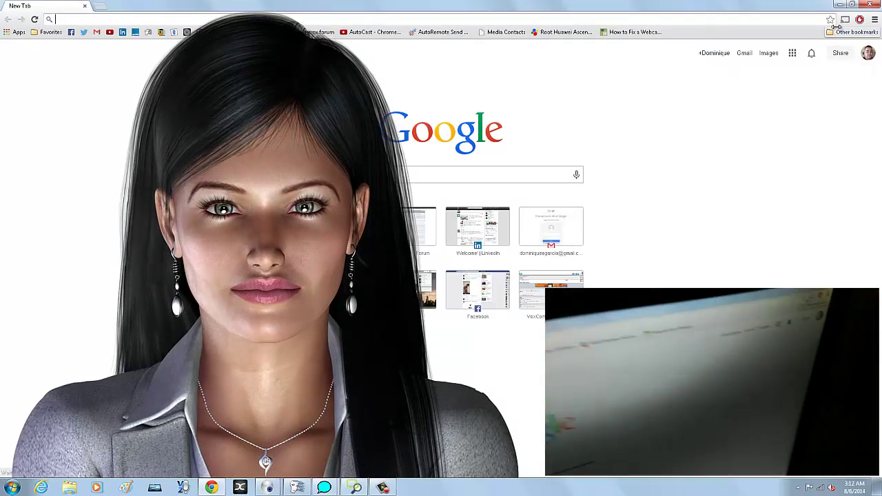
click(844, 20)
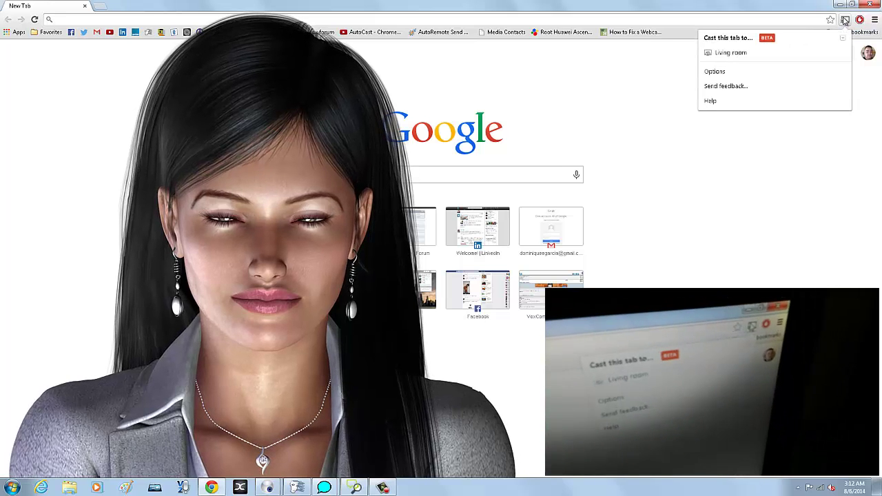
click(843, 39)
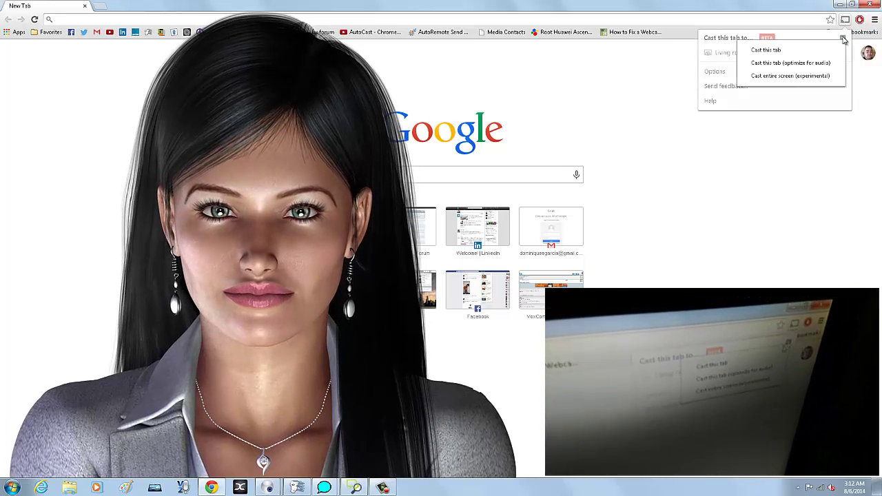
click(820, 76)
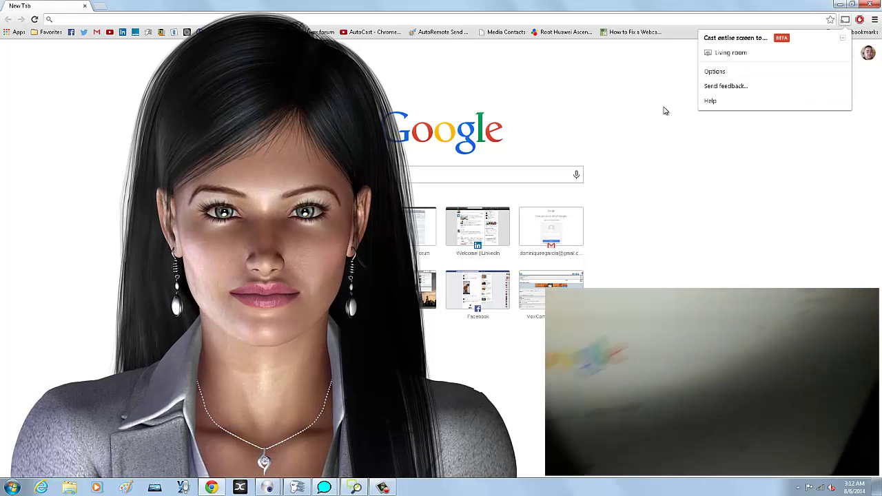
click(731, 55)
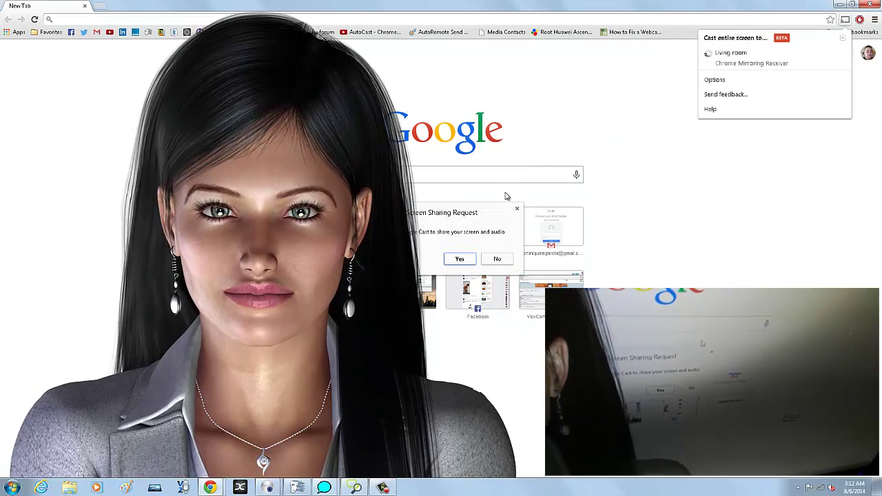
click(457, 260)
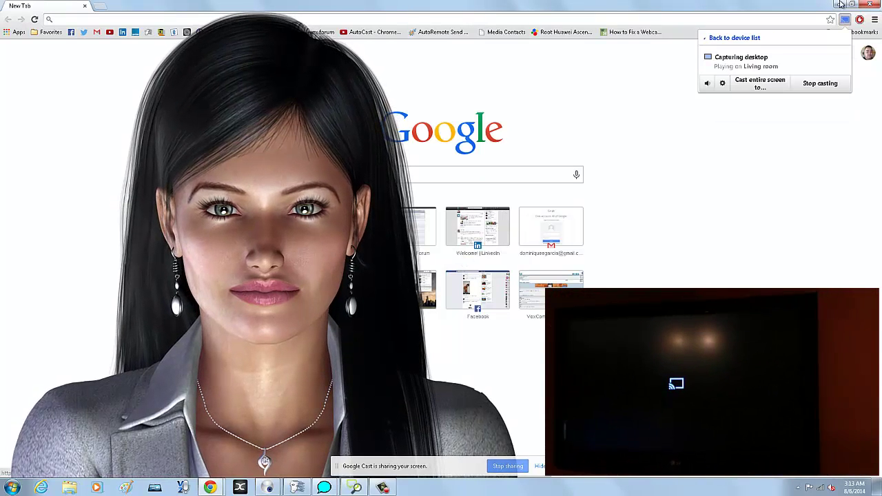
click(840, 4)
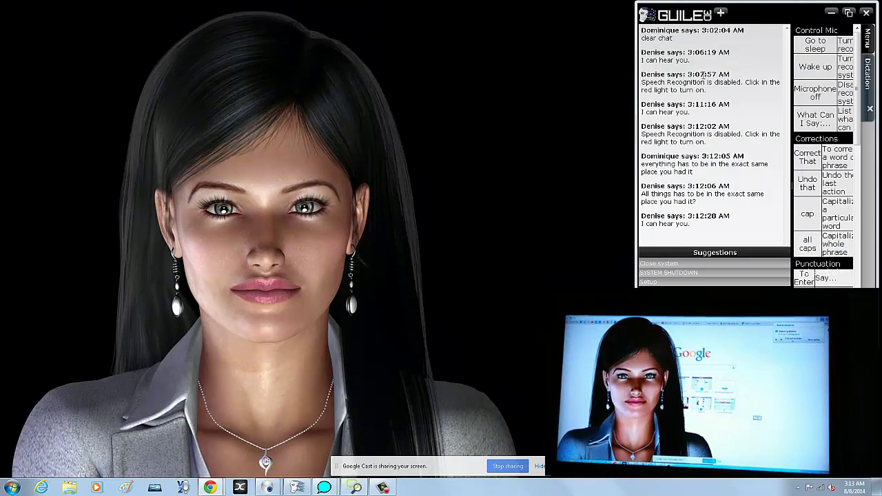
click(539, 466)
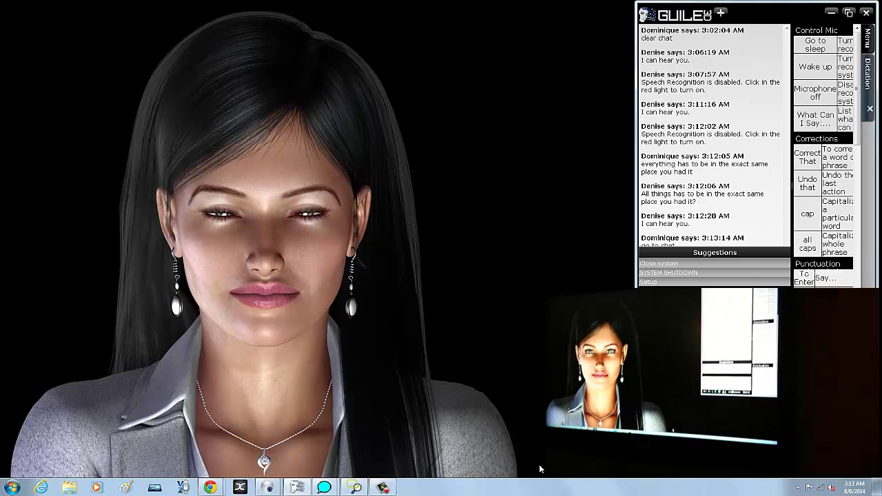
- Set Multiple displays to 'Extend these displays' in Screen Resolution, apply, and keep the changes
right_click(490, 275)
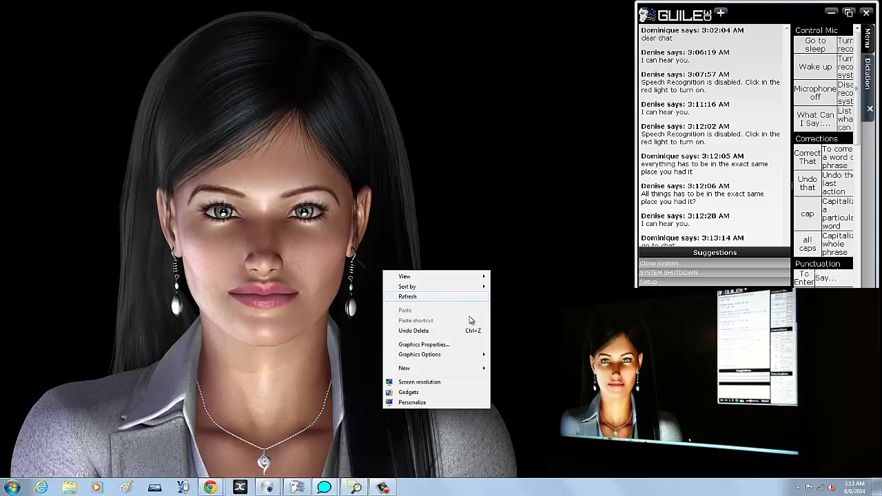
click(447, 382)
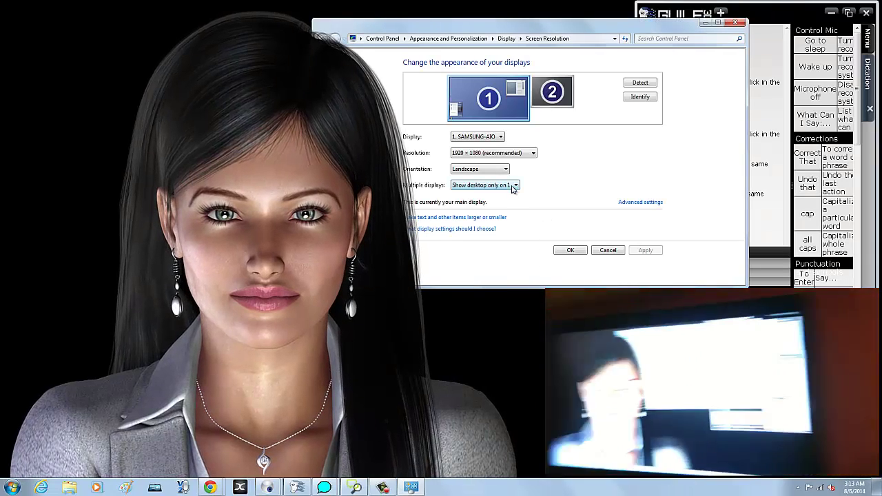
click(513, 186)
click(482, 200)
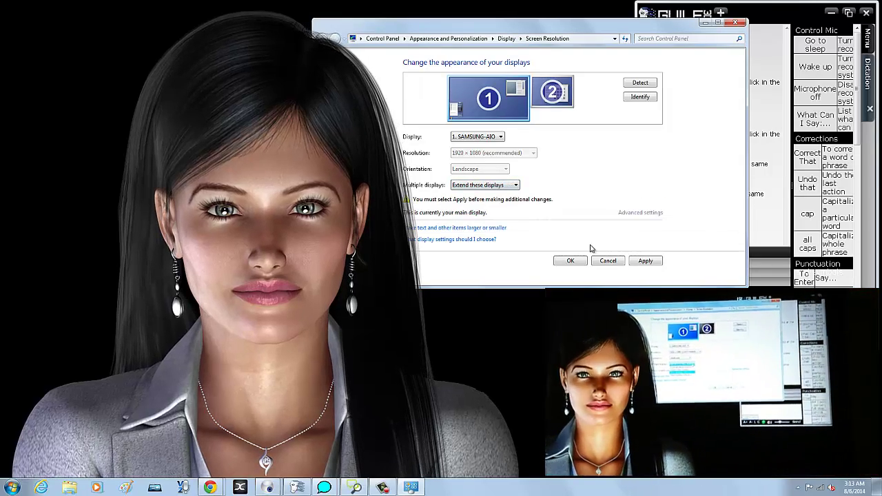
click(644, 260)
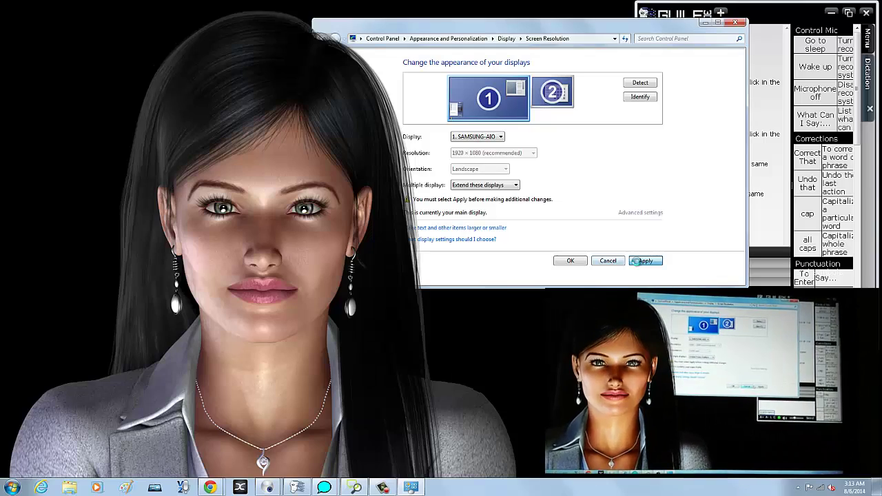
key(Return)
click(577, 252)
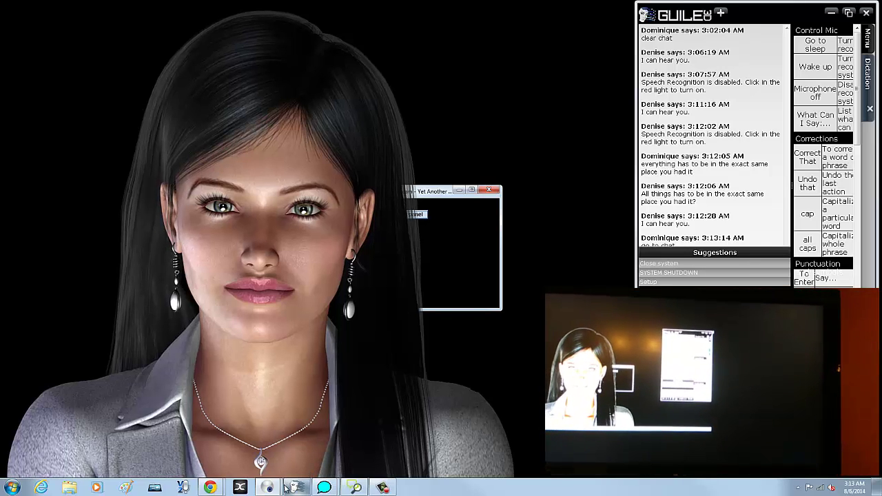
- Bring the Yawcam - Preview window to the front, then disable GUILE's speech recognition
mouse_move(270, 489)
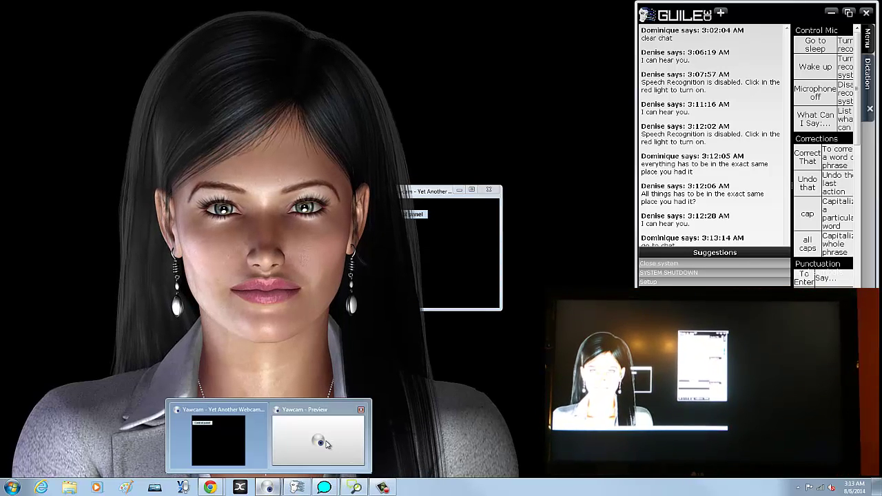
click(324, 443)
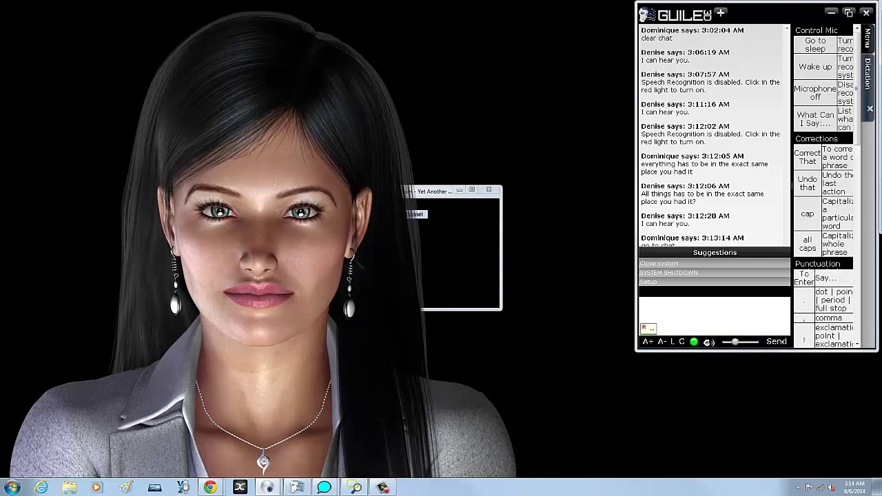
click(694, 347)
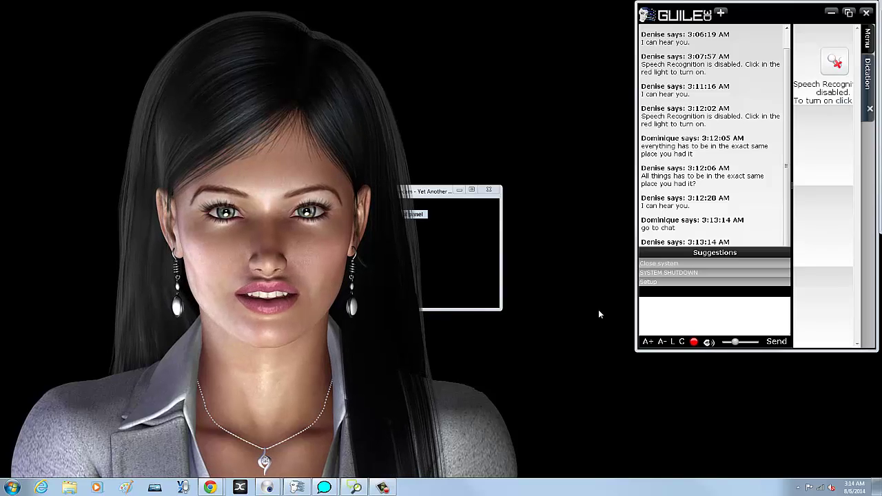